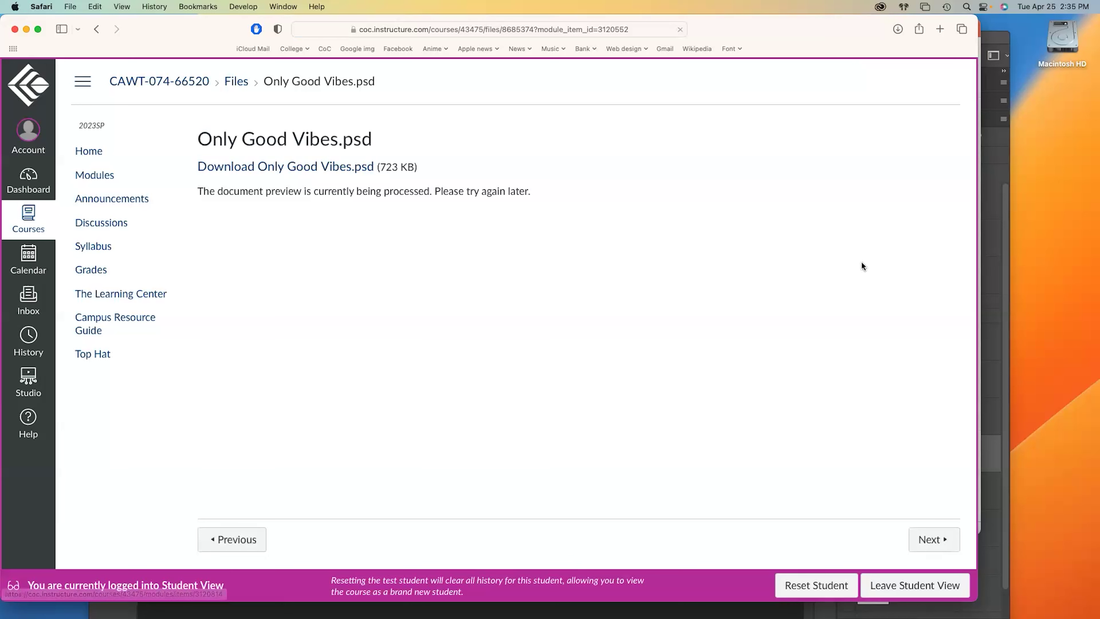
- Download Only Good Vibes.psd from the course page and open the downloaded file in Photoshop
left_click(320, 170)
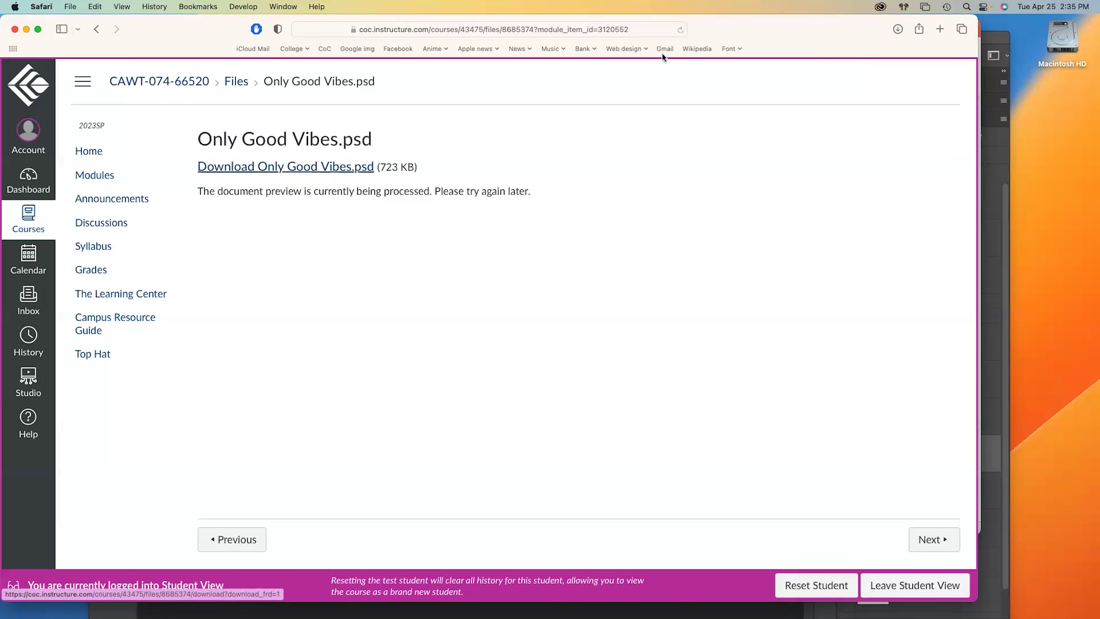
left_click(898, 29)
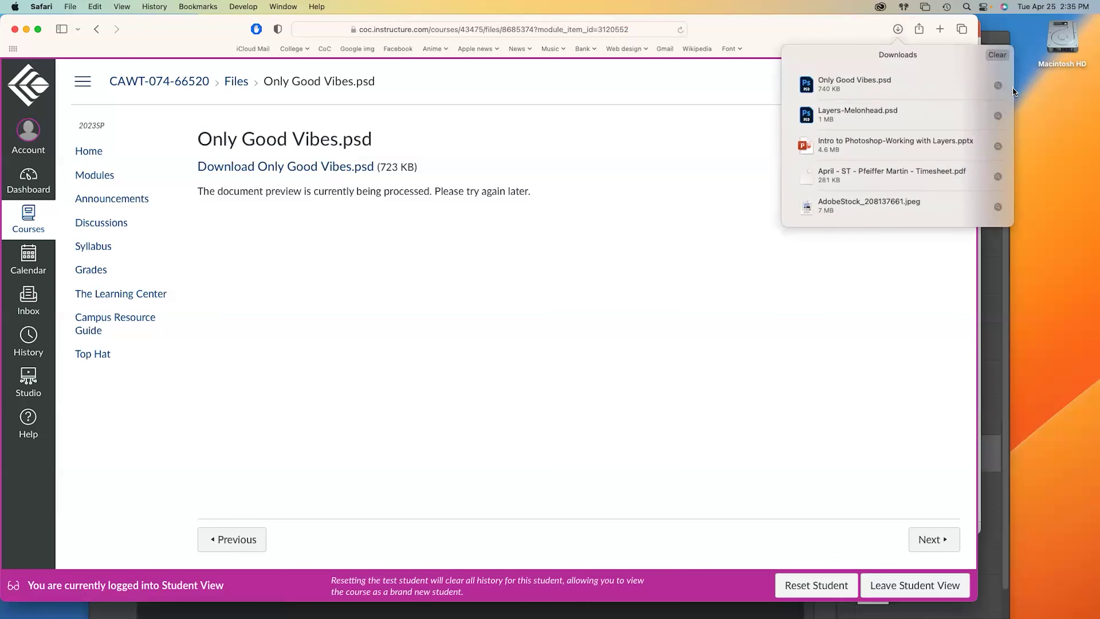
left_click(997, 84)
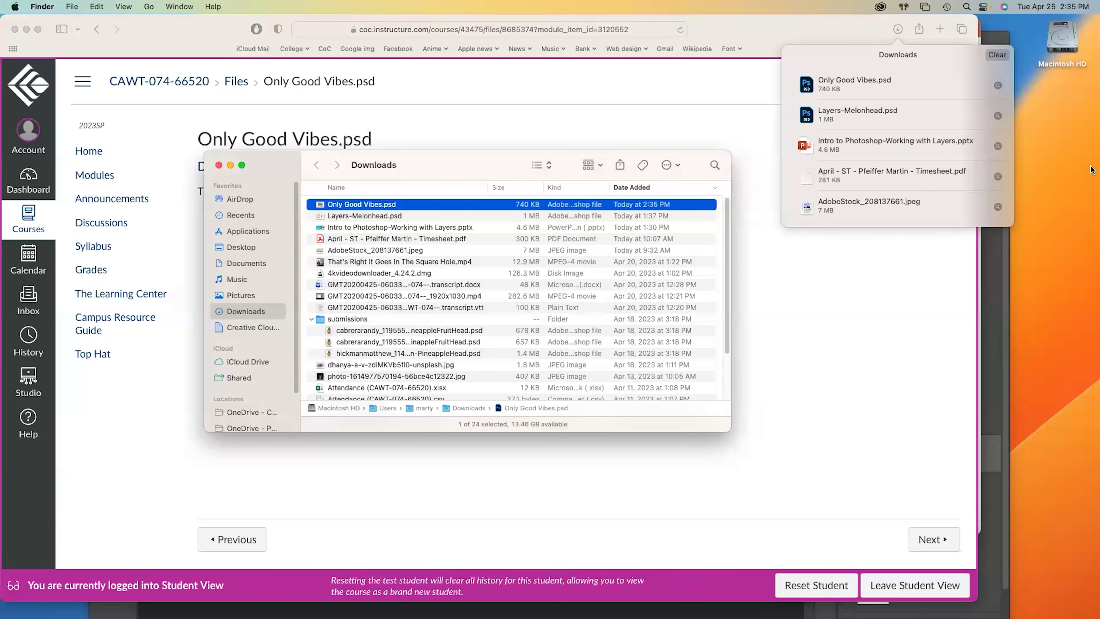
key("super+o")
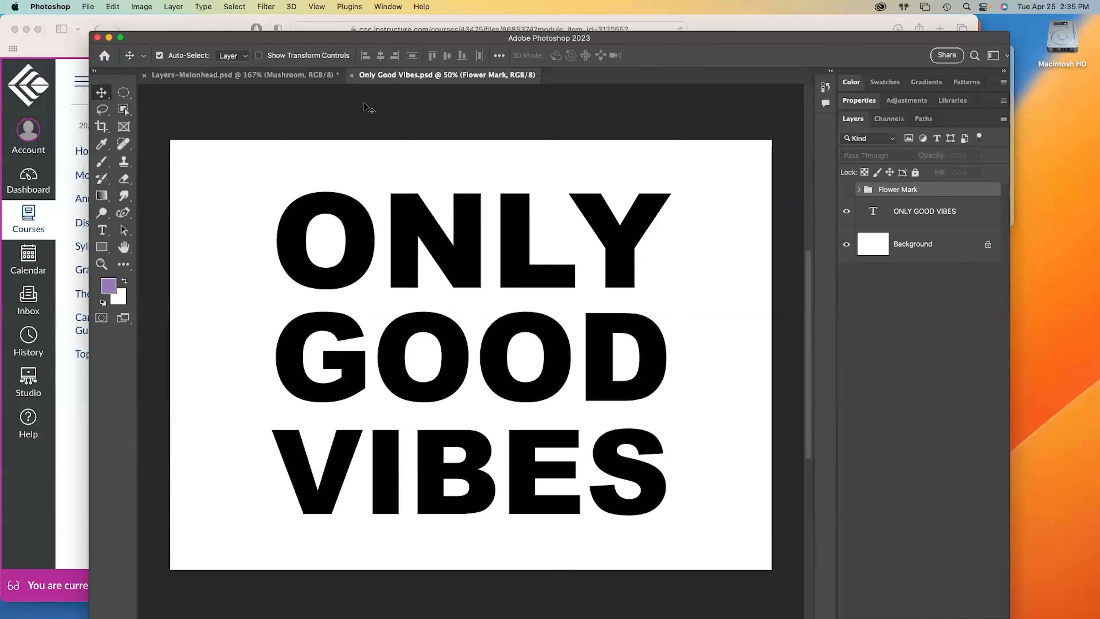
- Close the Layers-Melonhead.psd document without saving its changes
left_click(144, 78)
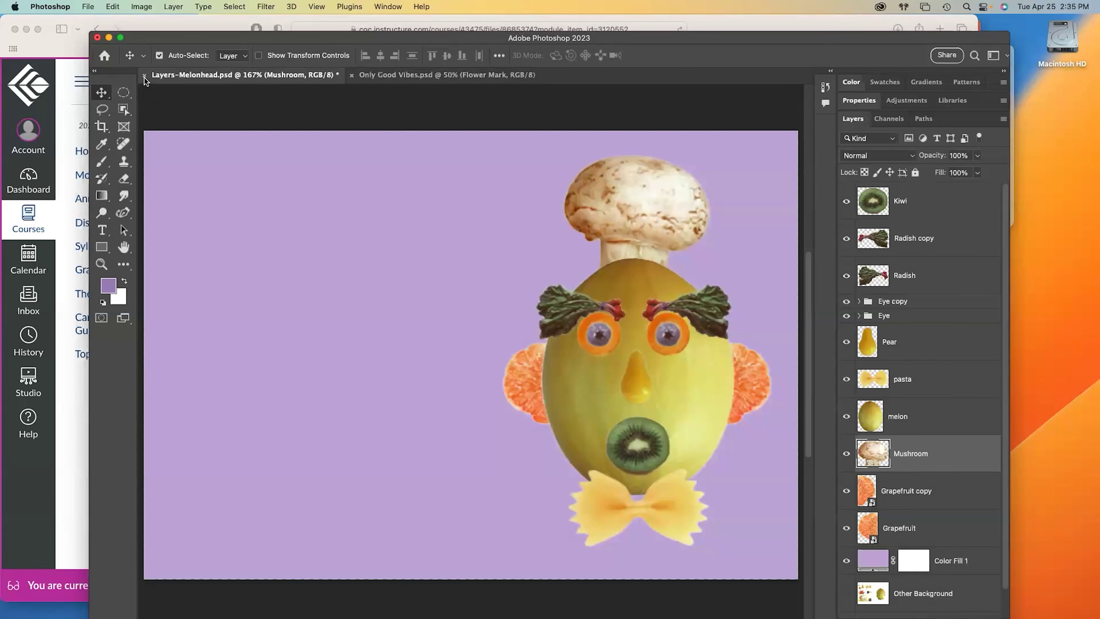
left_click(144, 76)
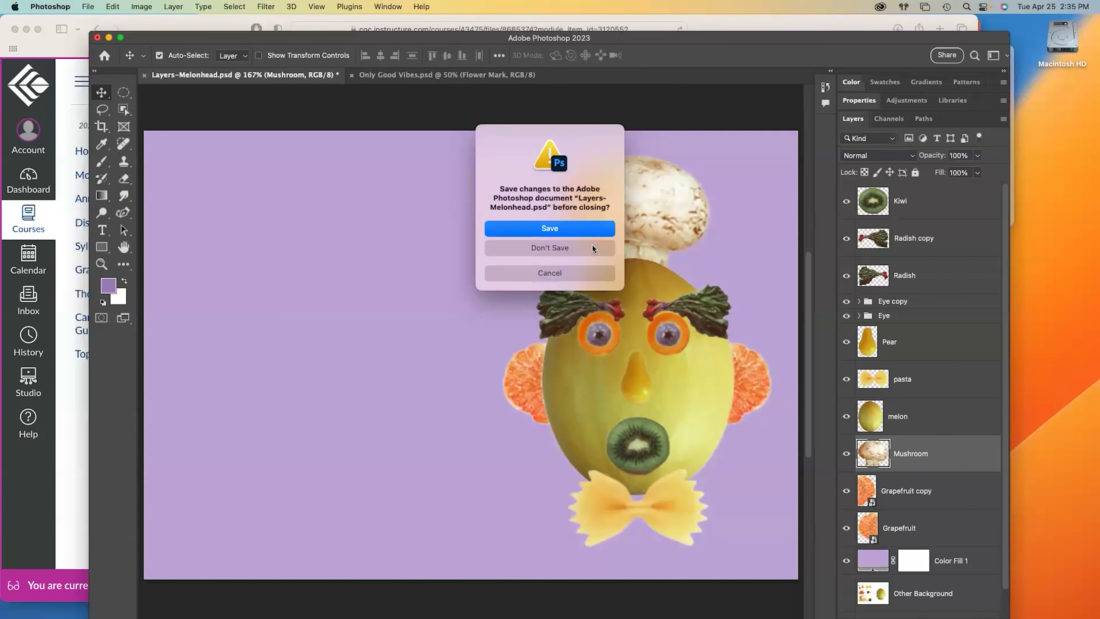
left_click(596, 247)
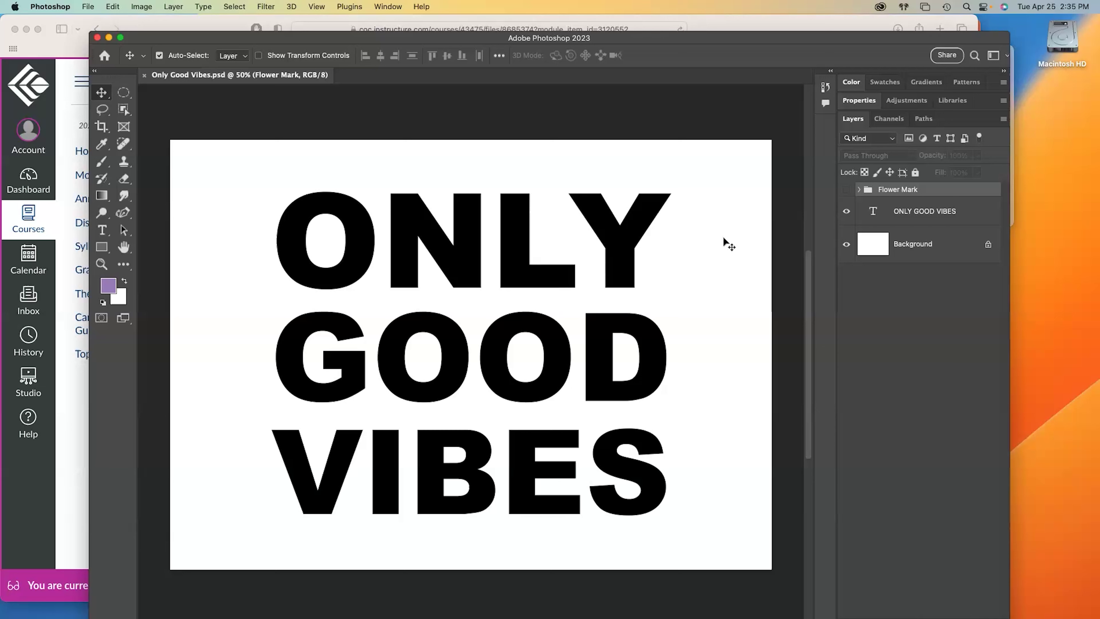
- Check the font size of each of the three lines in the ONLY GOOD VIBES text with the Type tool
left_click(100, 230)
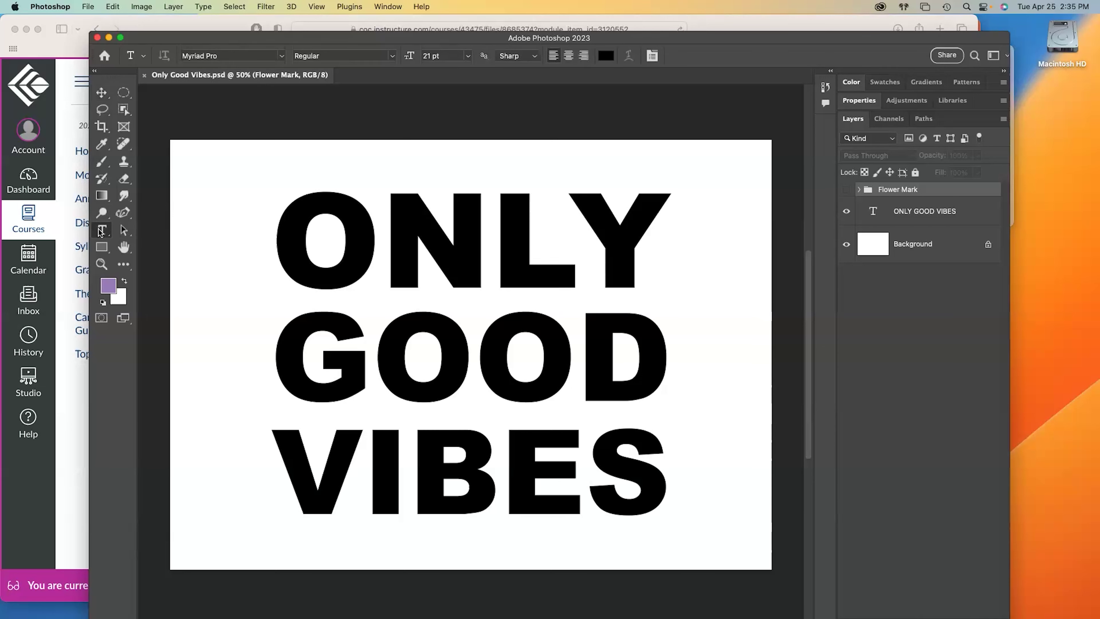
left_click(423, 251)
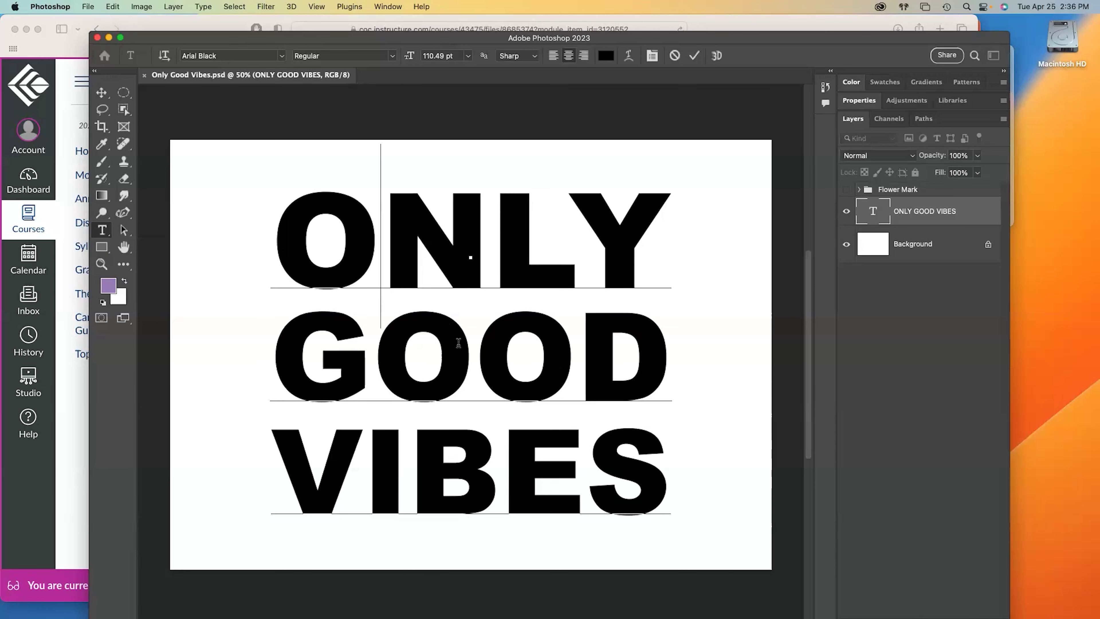
left_click(473, 349)
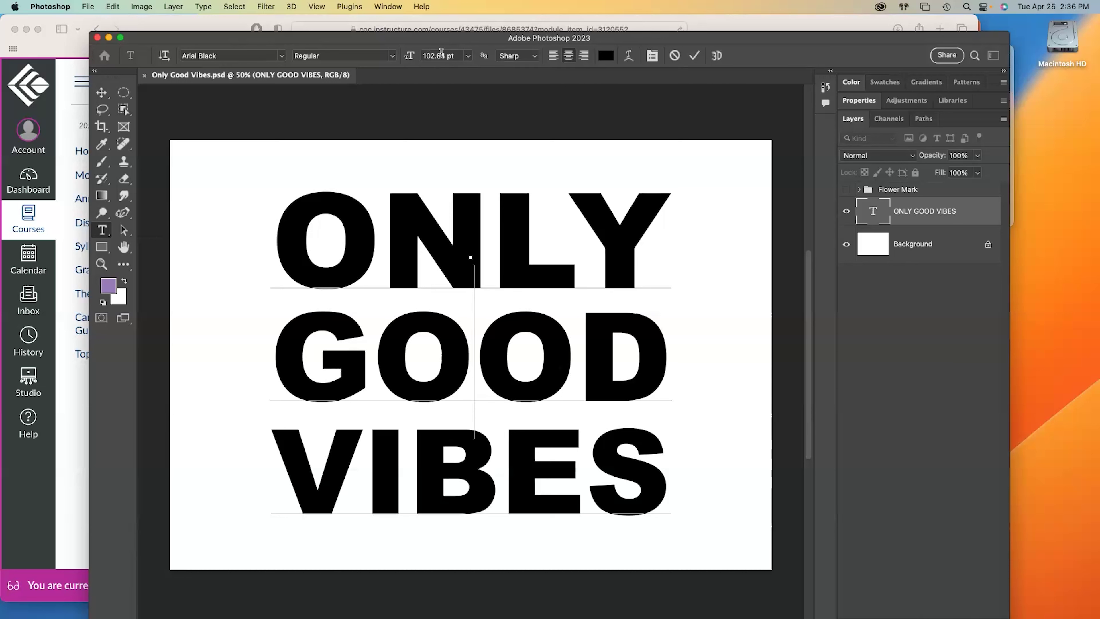
left_click(493, 460)
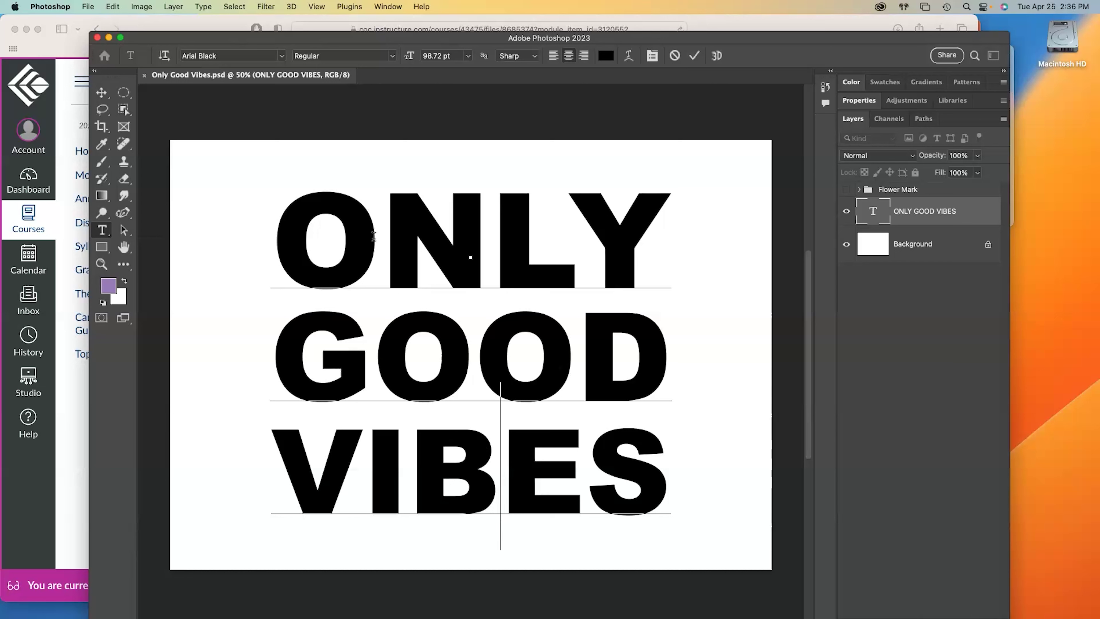
left_click(384, 237)
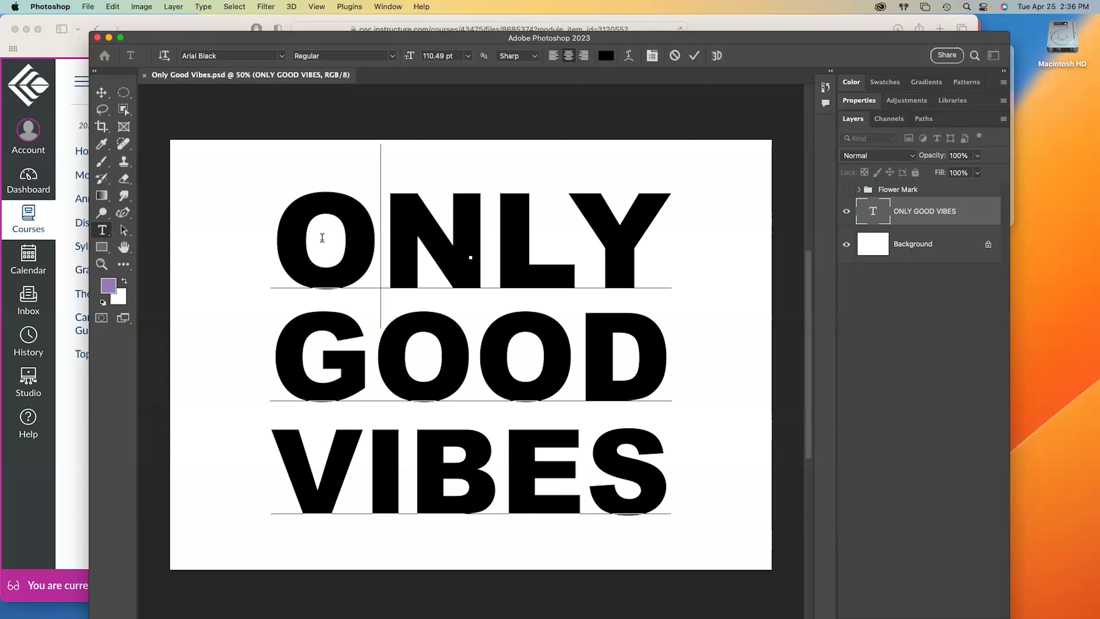
key("Escape")
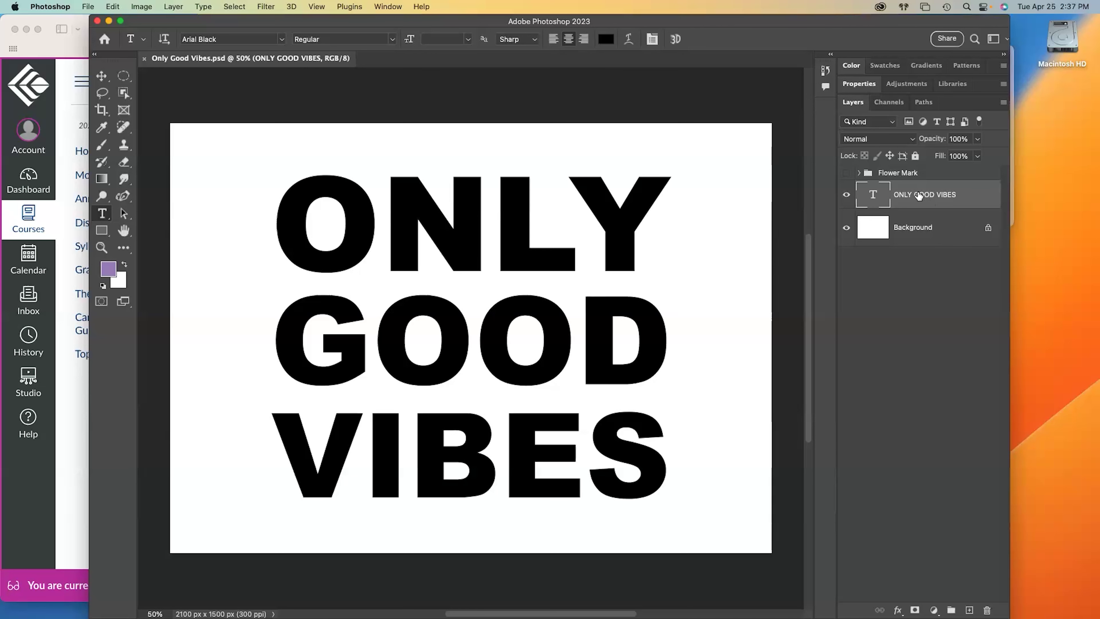
double_click(986, 197)
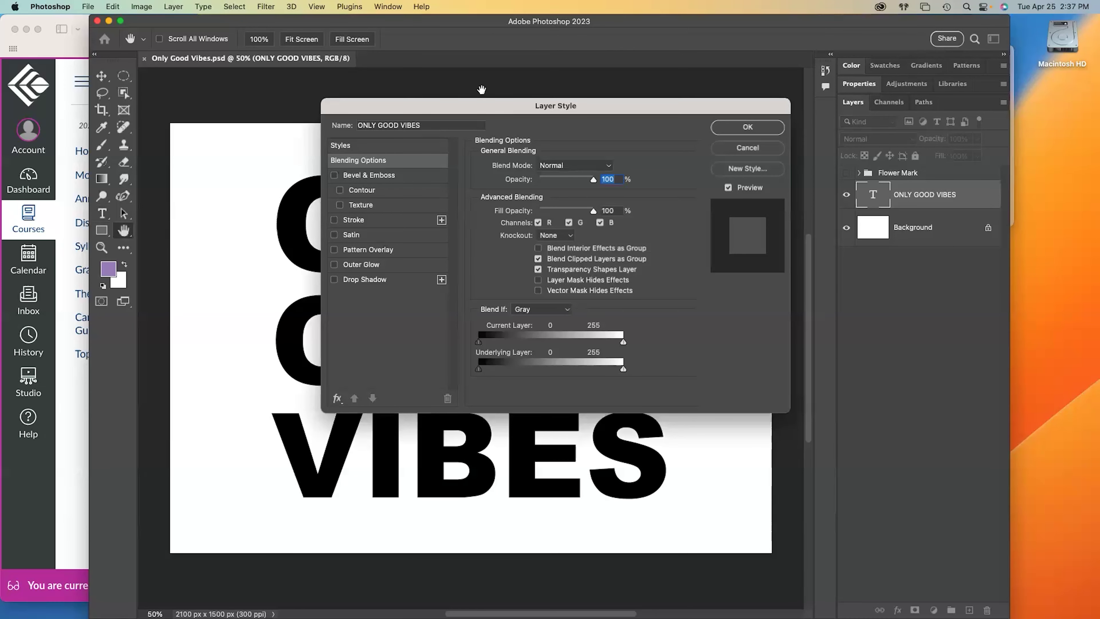
left_click_drag(458, 101, 689, 95)
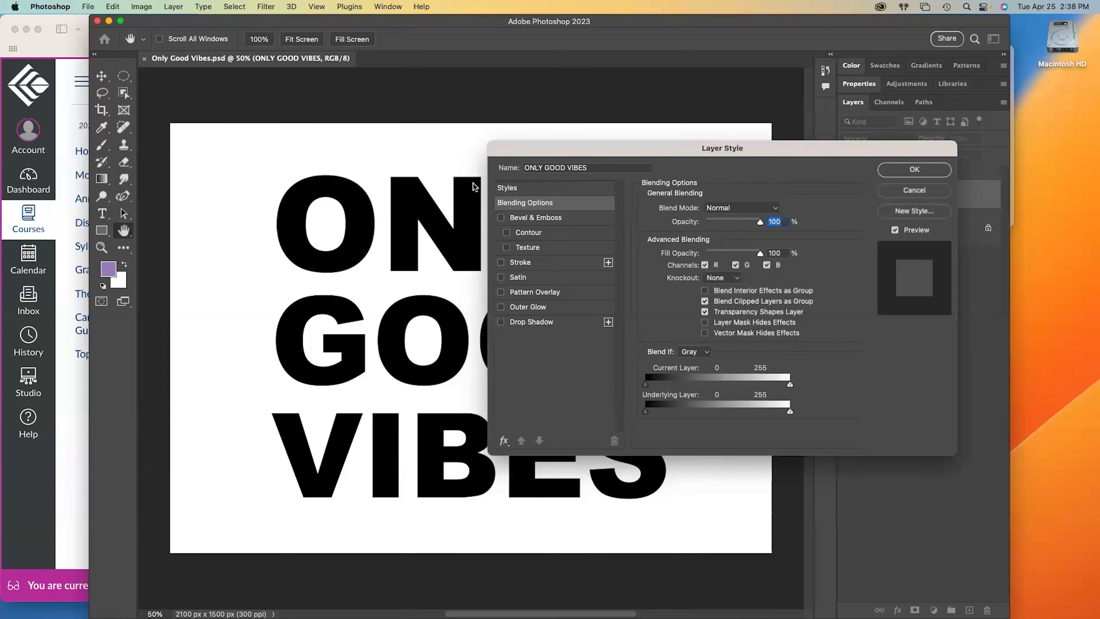
left_click(499, 217)
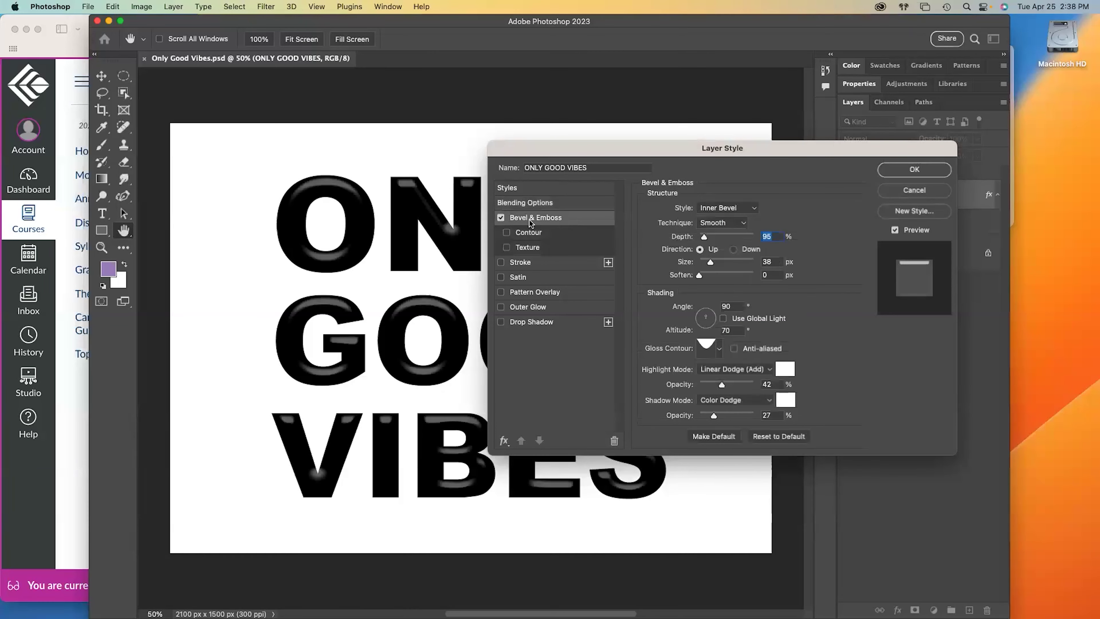
left_click_drag(568, 149, 672, 121)
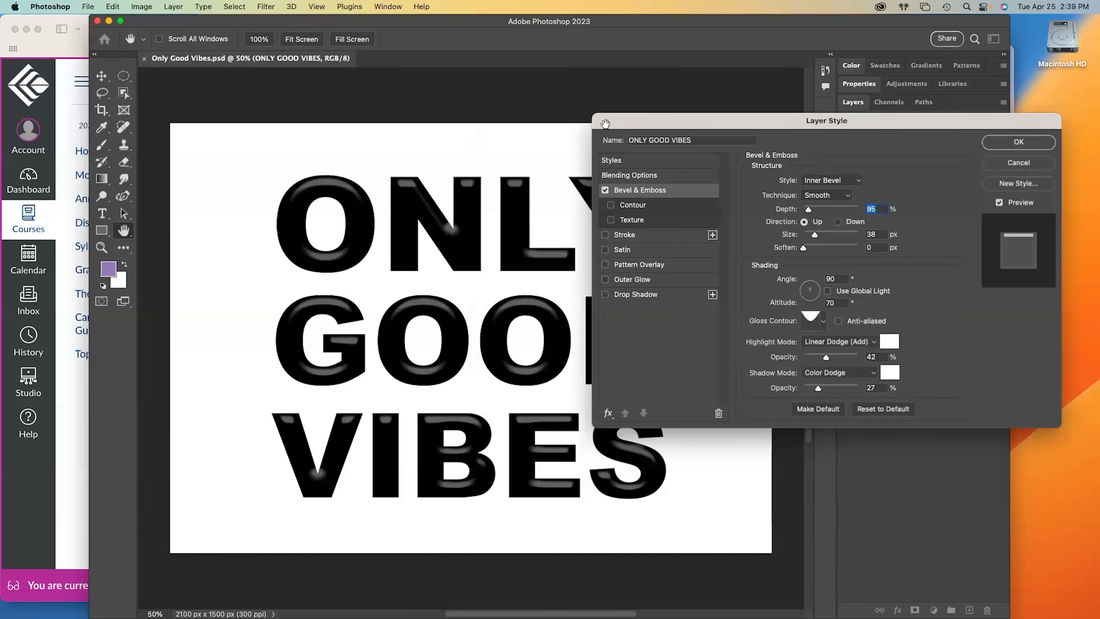
left_click(605, 191)
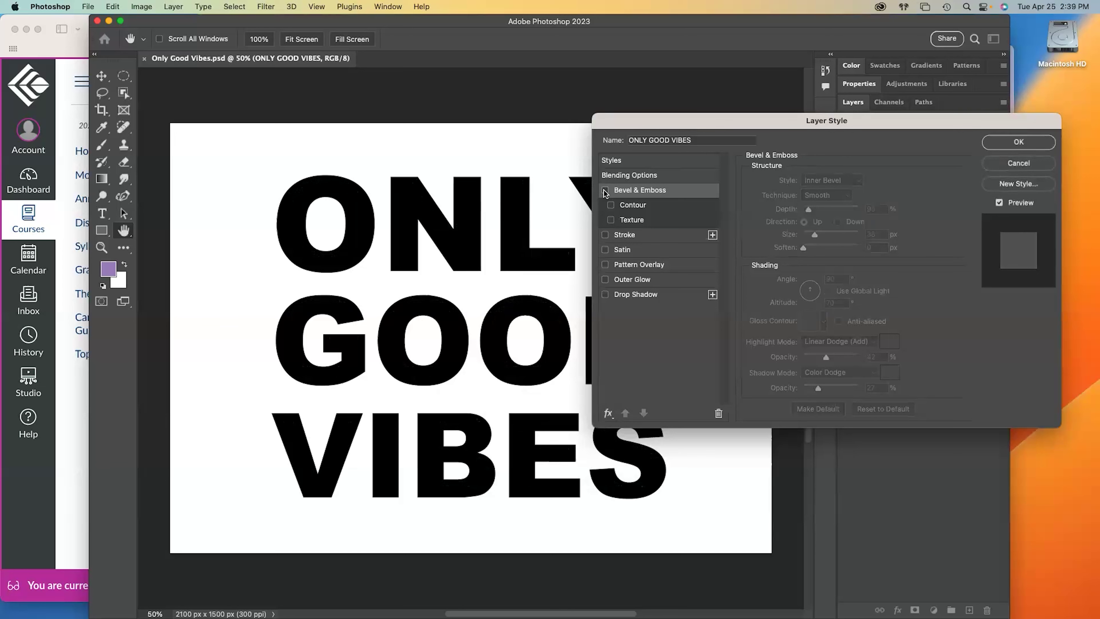
left_click(625, 235)
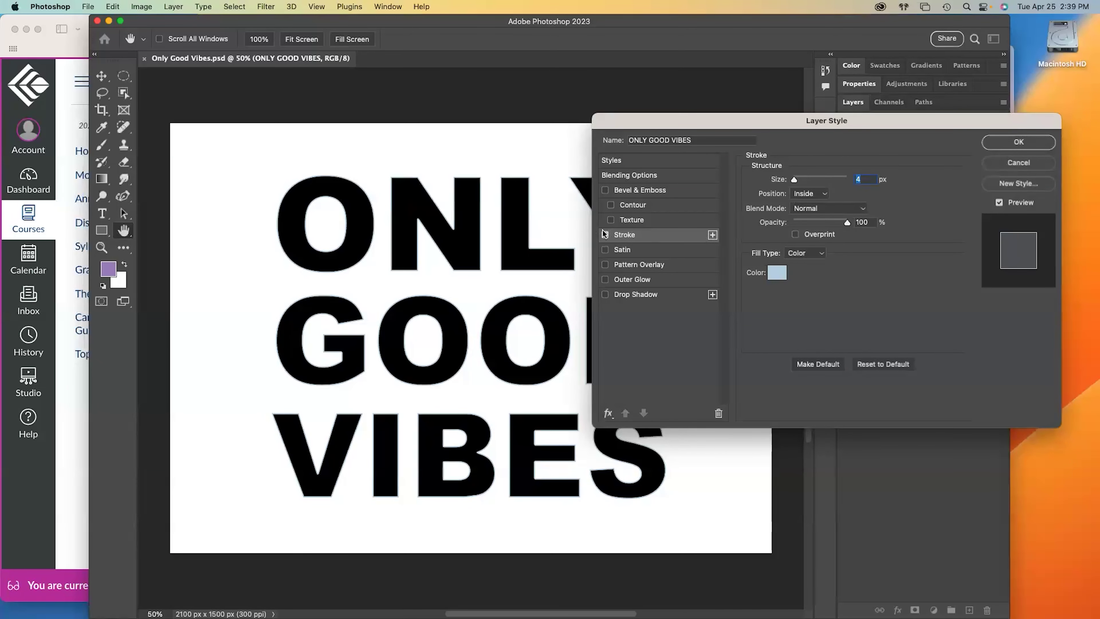
left_click(1037, 163)
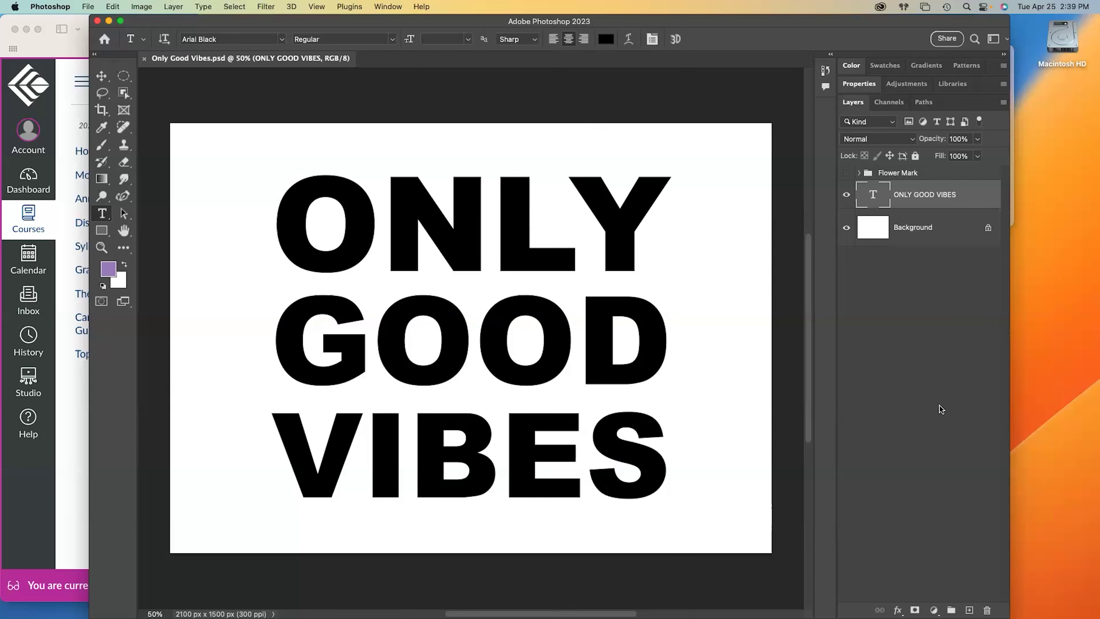
- Change the colour of all the ONLY GOOD VIBES text to white (ffffff) and commit the edit
left_click(402, 228)
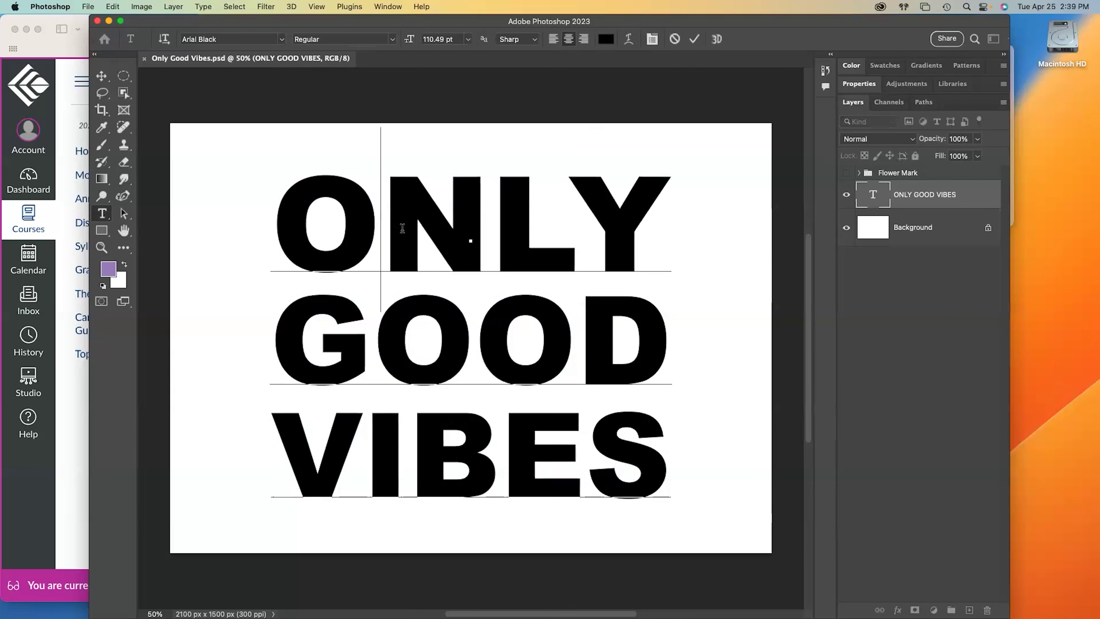
key("super+a")
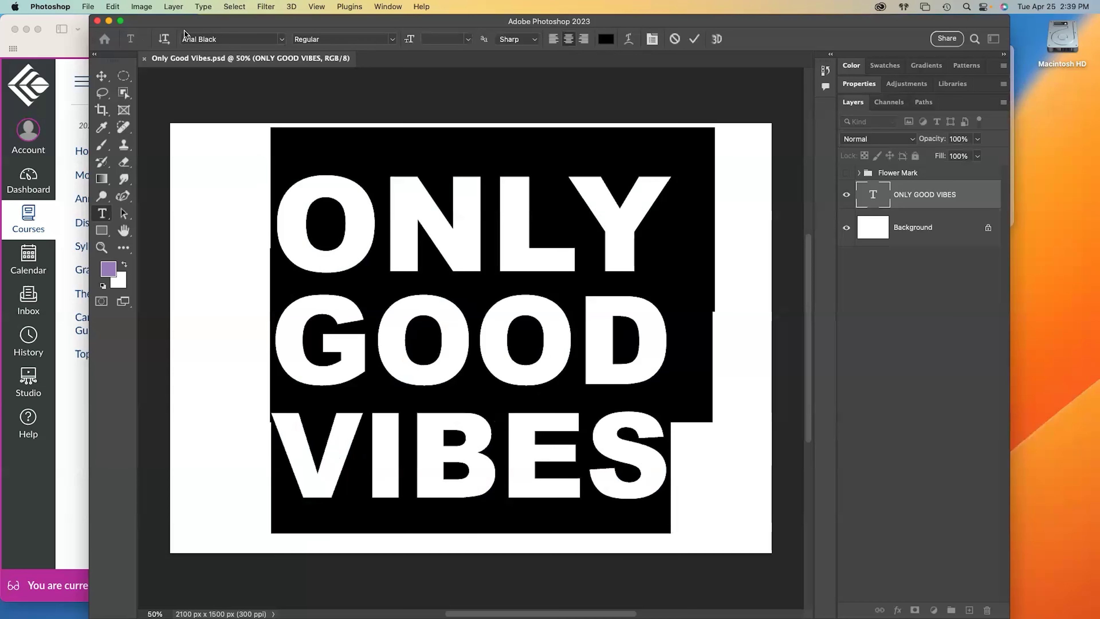
left_click_drag(206, 27, 193, 83)
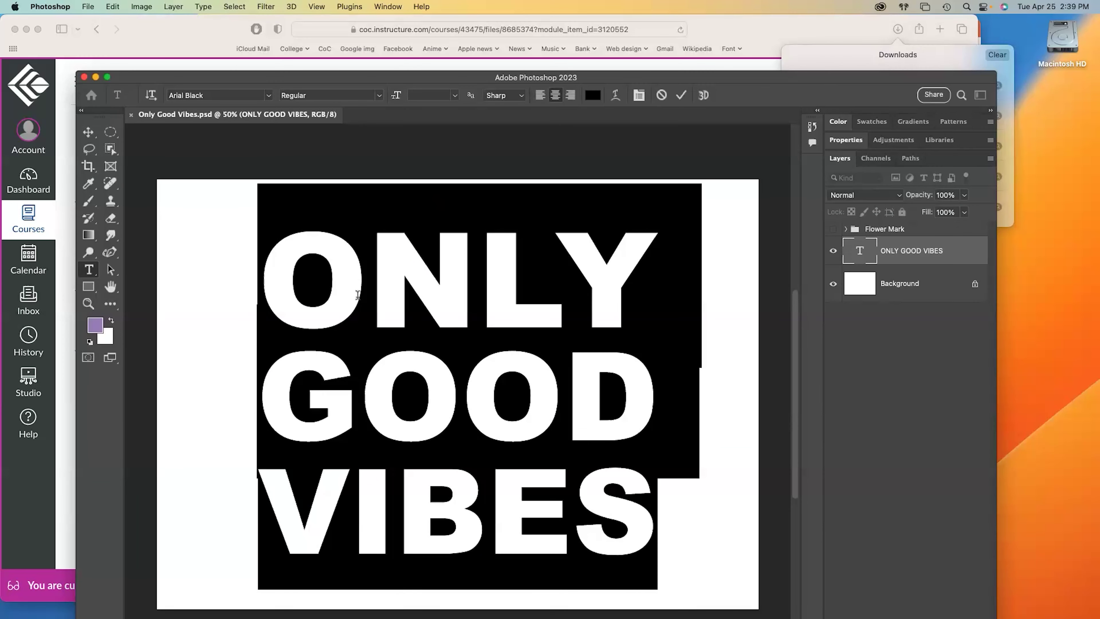
left_click(593, 96)
left_click_drag(313, 199, 230, 145)
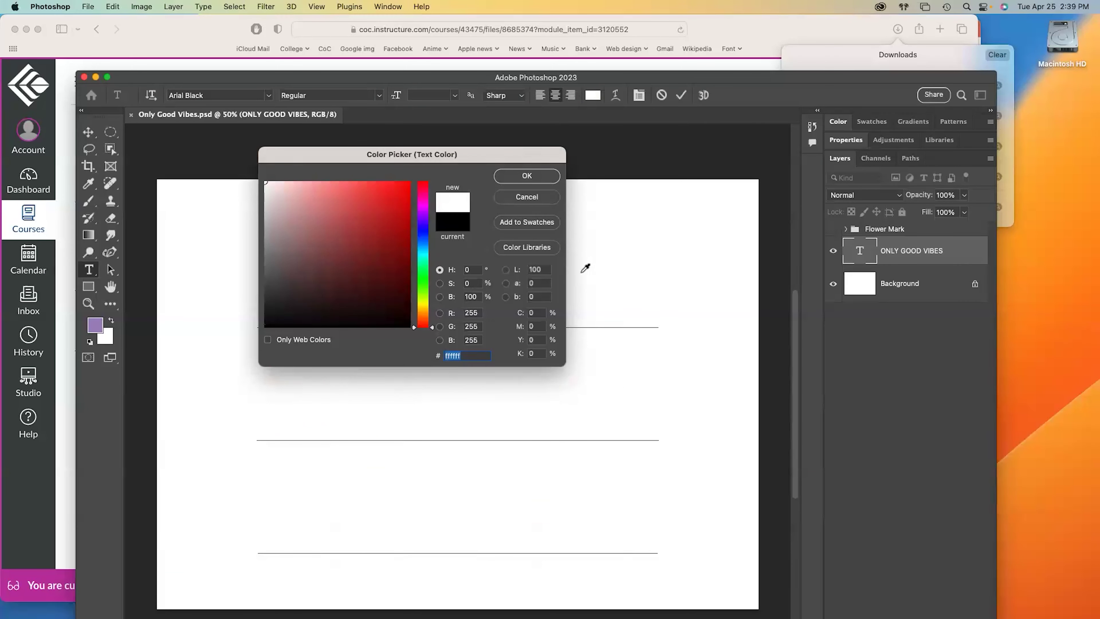
left_click(535, 177)
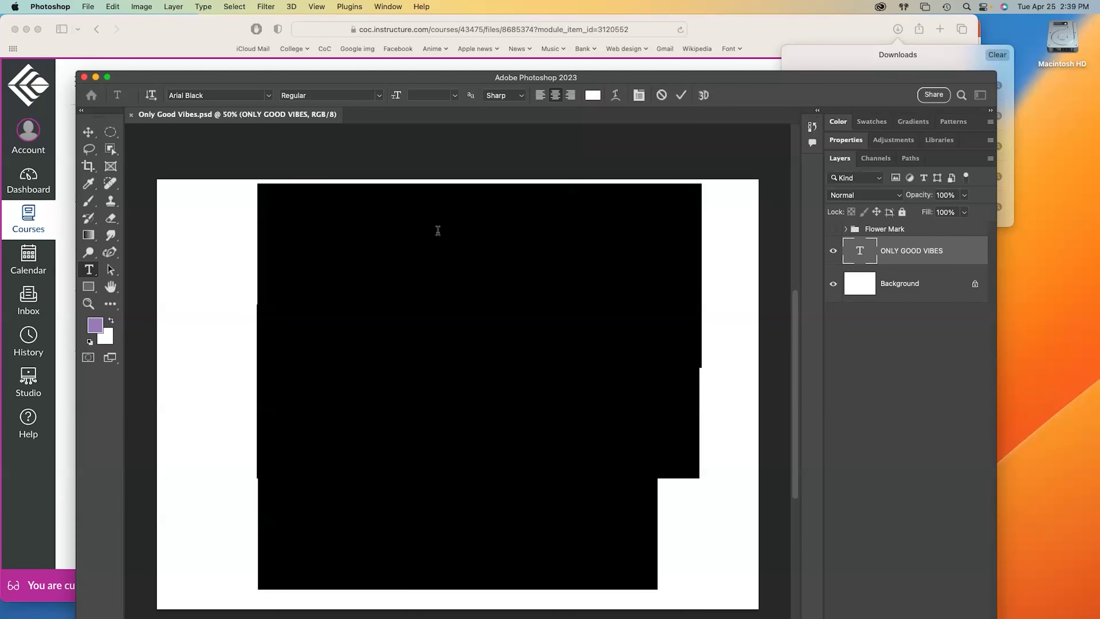
left_click(682, 96)
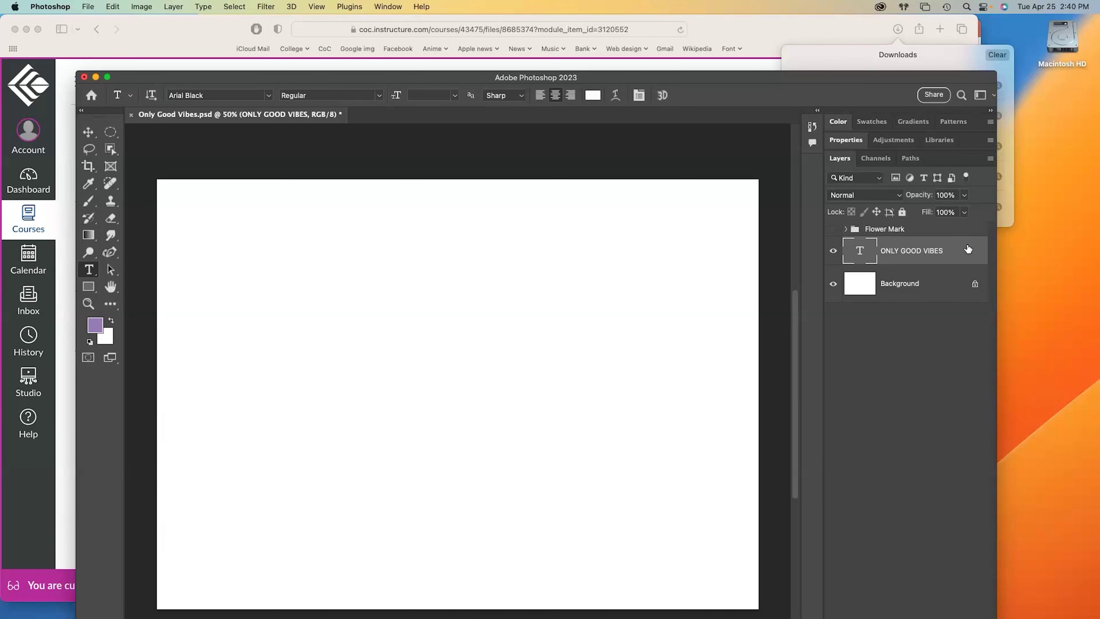
- Add a Stroke layer style to the ONLY GOOD VIBES text layer with size 16 px and position Outside
left_click_drag(817, 78, 819, 15)
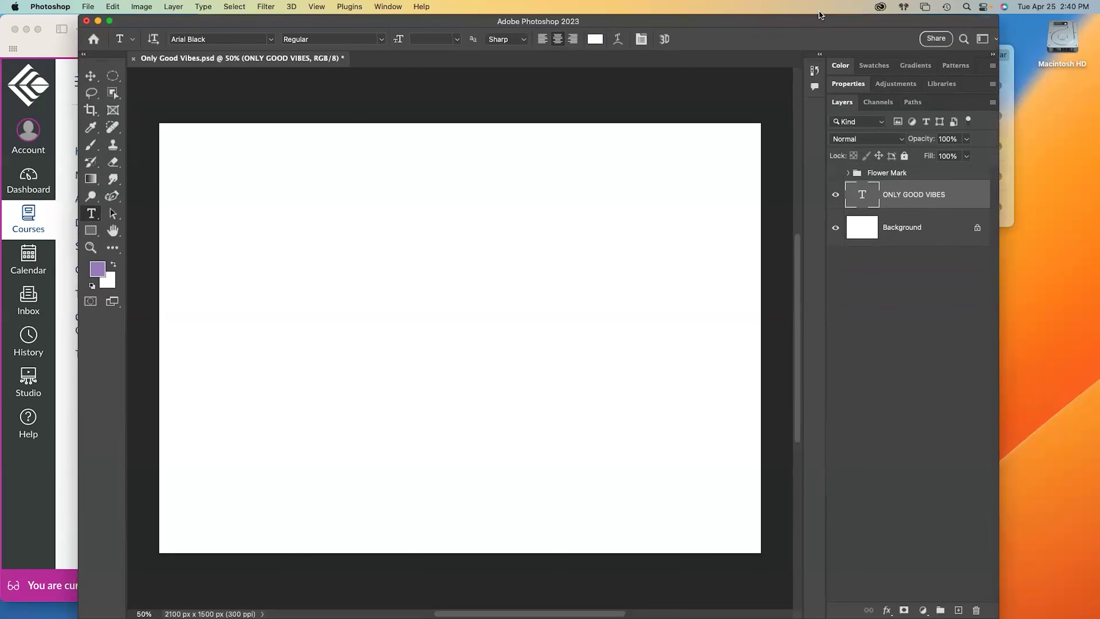
double_click(965, 196)
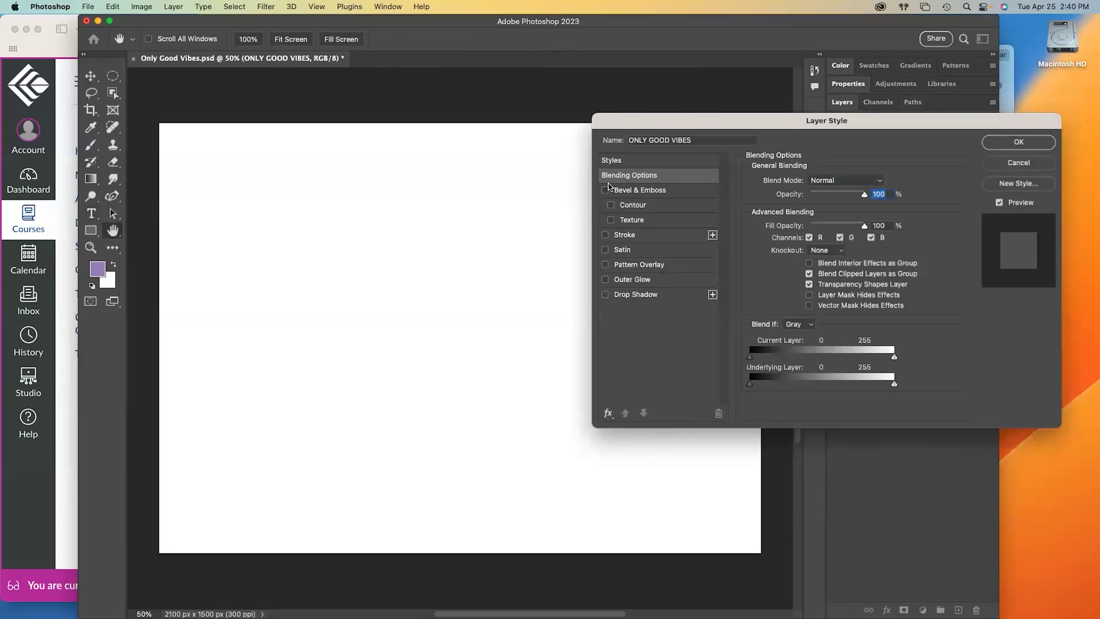
left_click(604, 235)
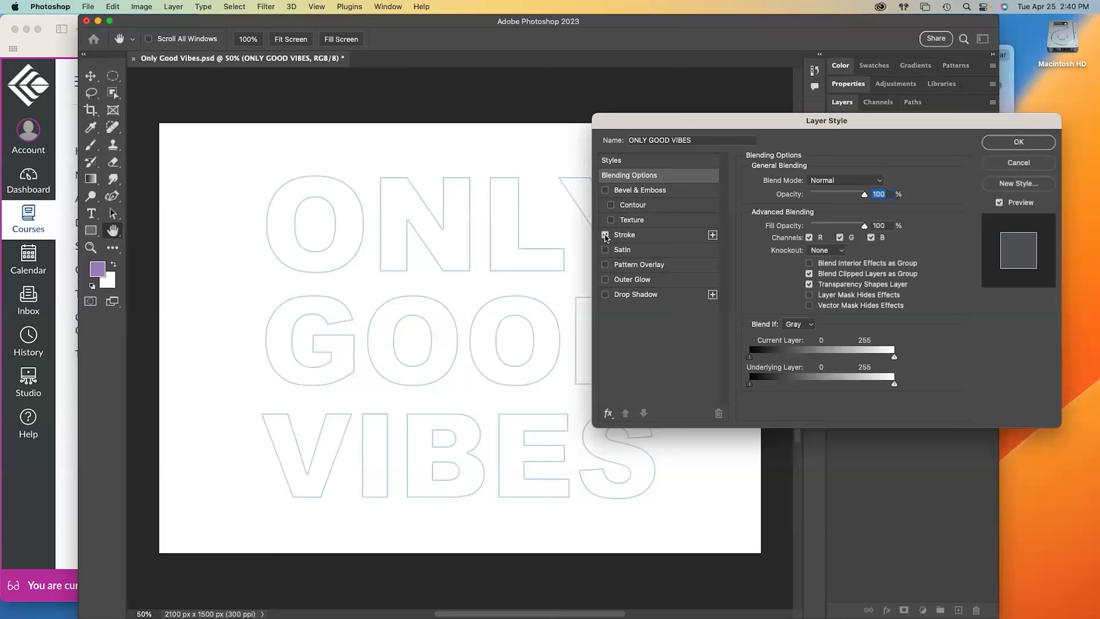
left_click(632, 237)
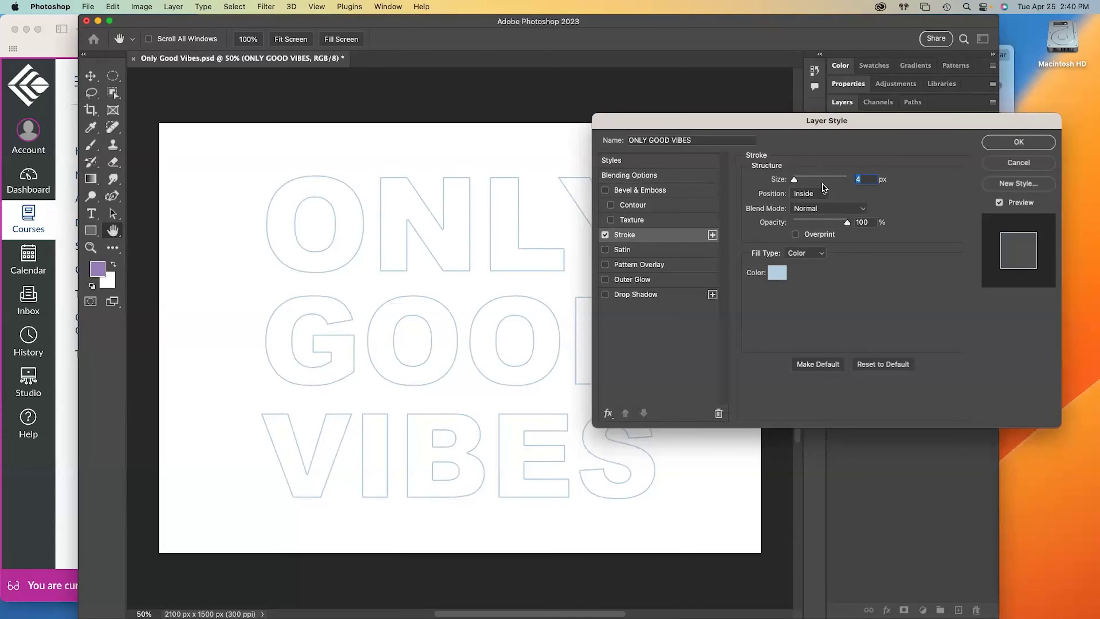
left_click_drag(795, 181, 800, 180)
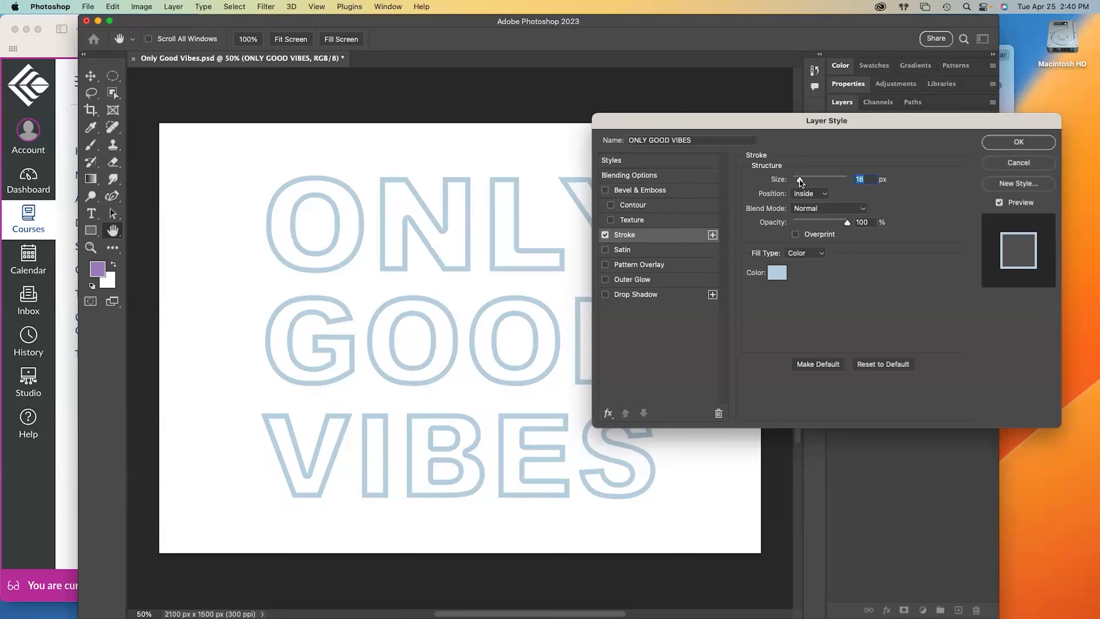
left_click(824, 195)
left_click(813, 182)
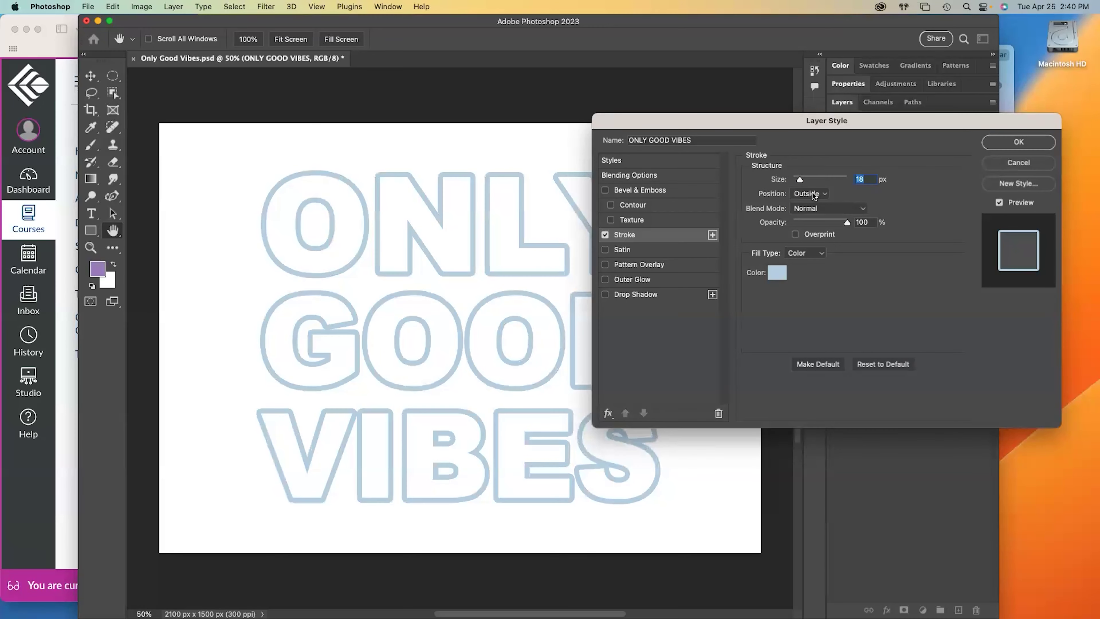
left_click_drag(802, 181, 798, 180)
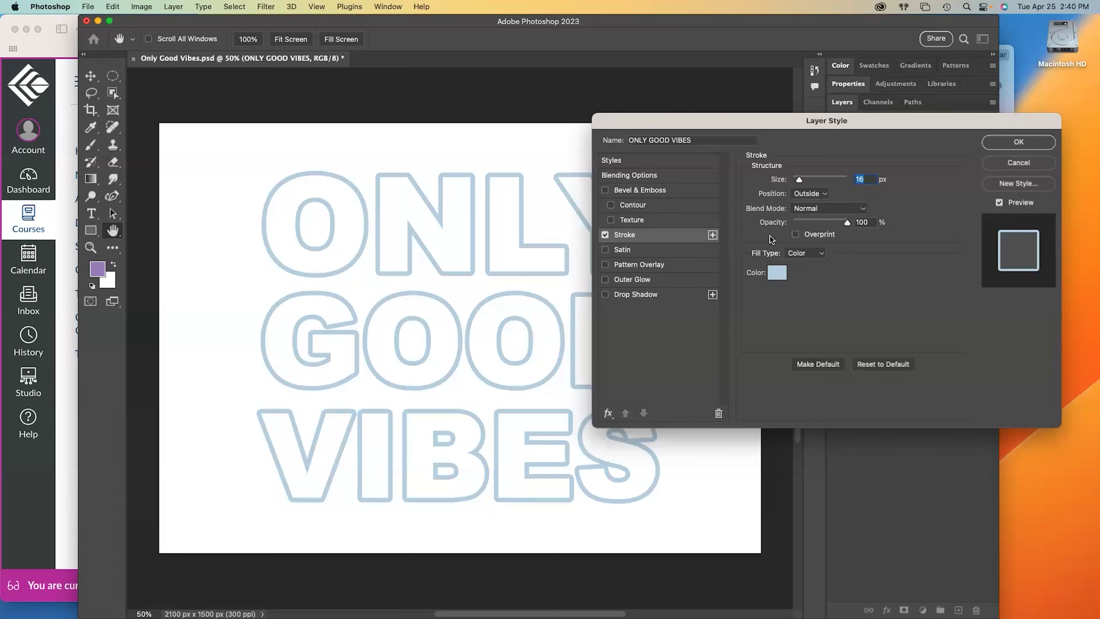
- Set the text's stroke colour to black (000000) and apply the layer style
left_click(776, 273)
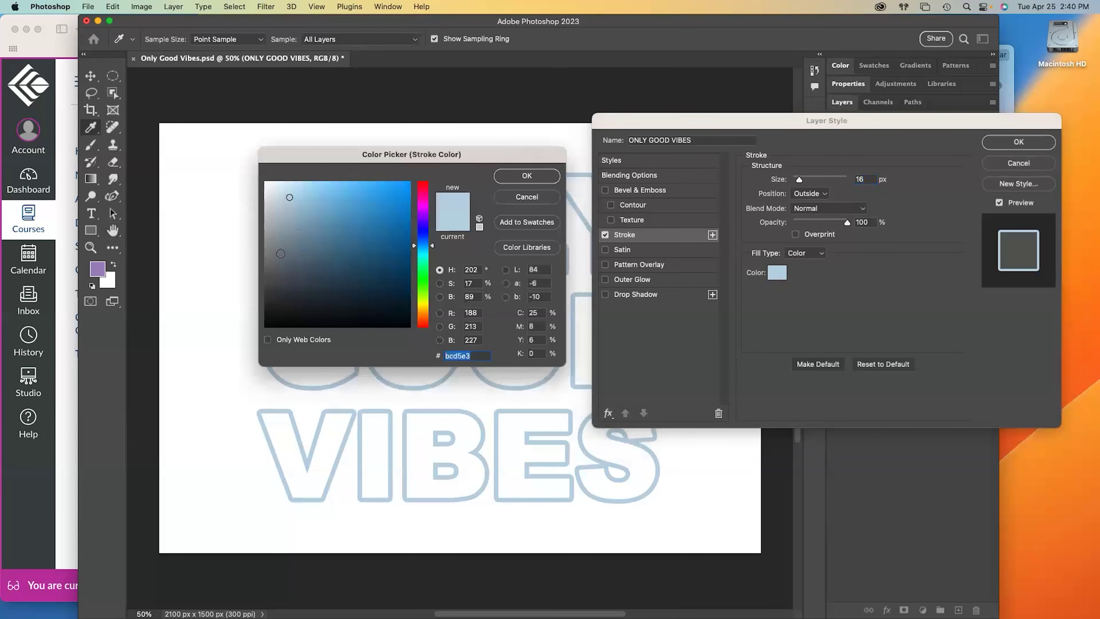
left_click_drag(280, 315, 252, 345)
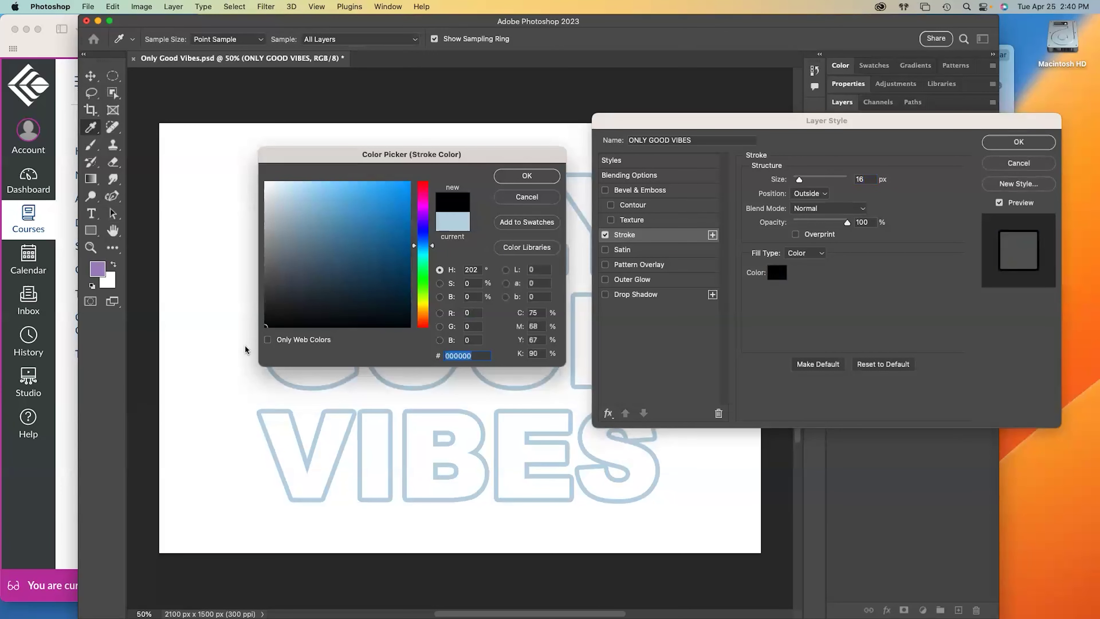
left_click(535, 181)
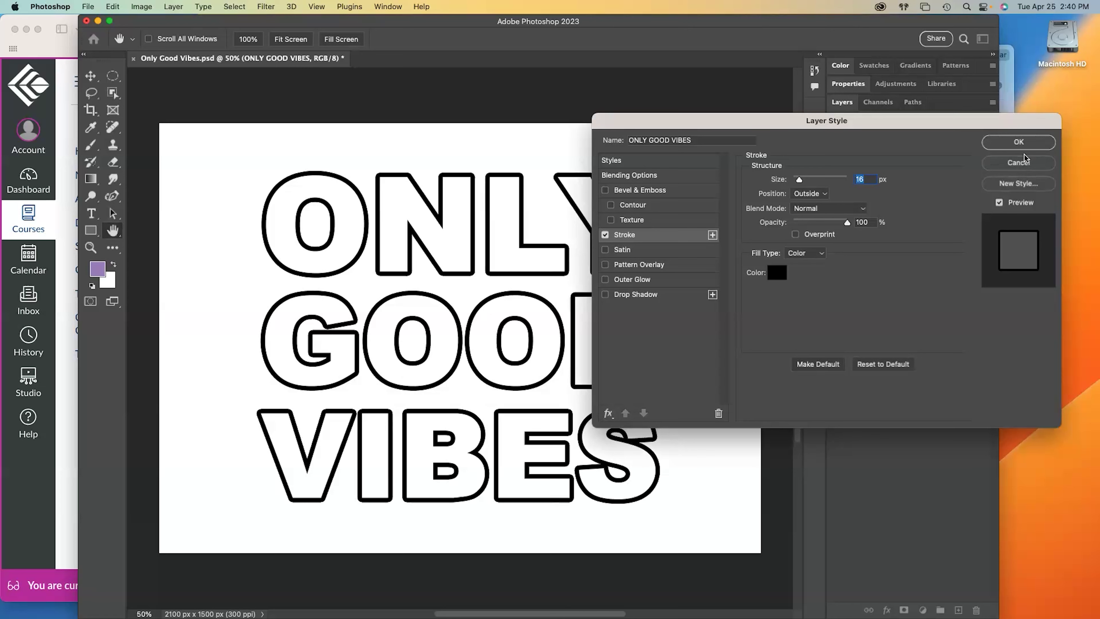
left_click(1040, 145)
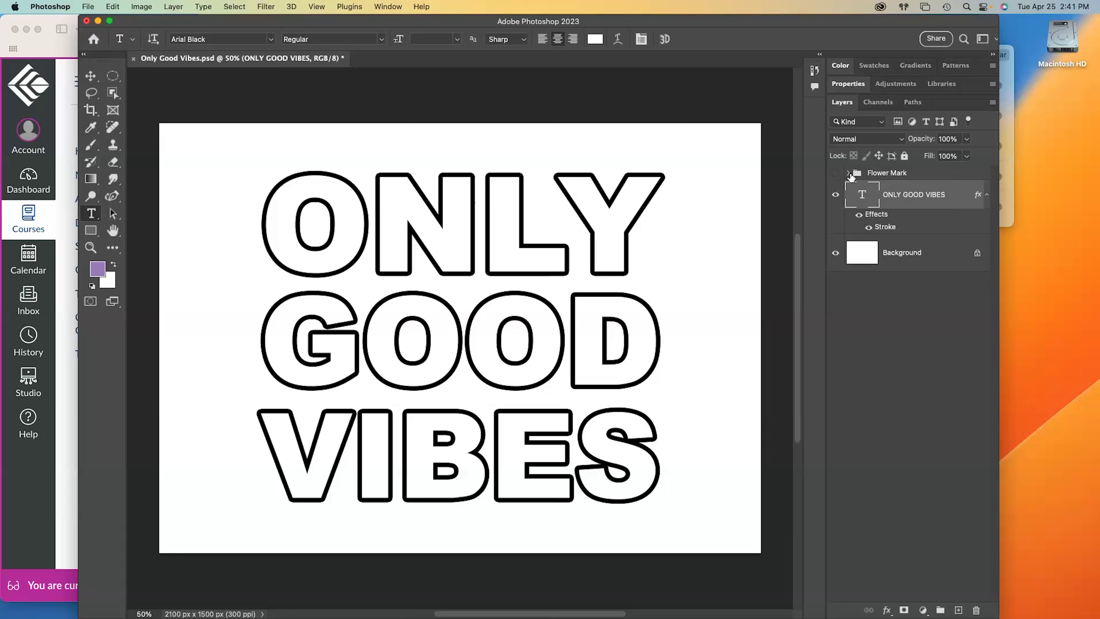
- Expand the Flower Mark group and make it visible, selecting its Flower Outline layer
left_click(849, 174)
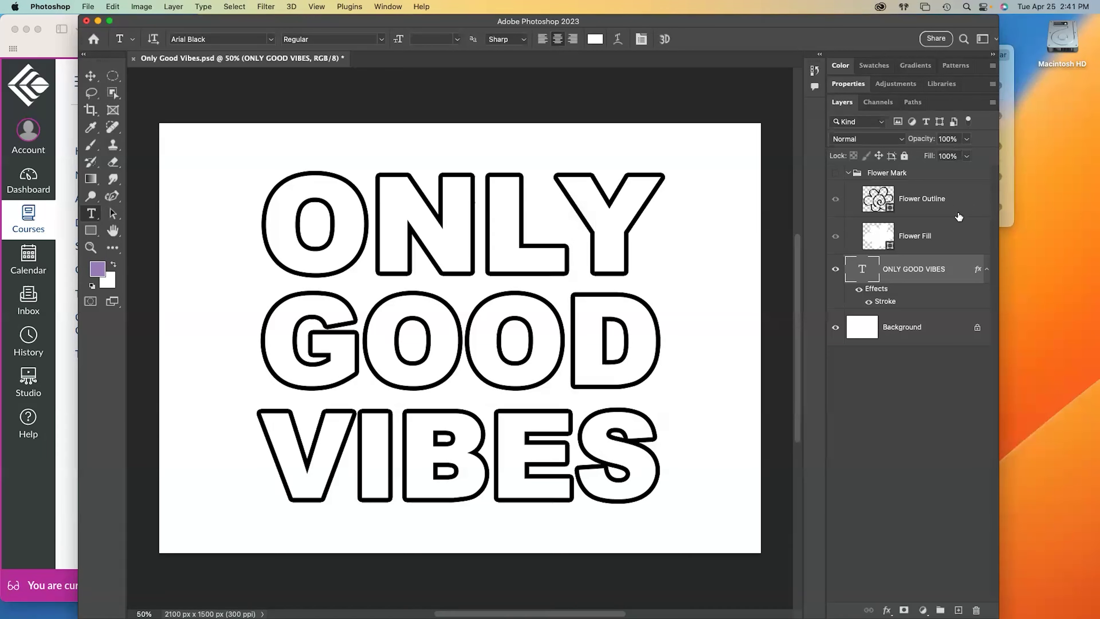
left_click(835, 174)
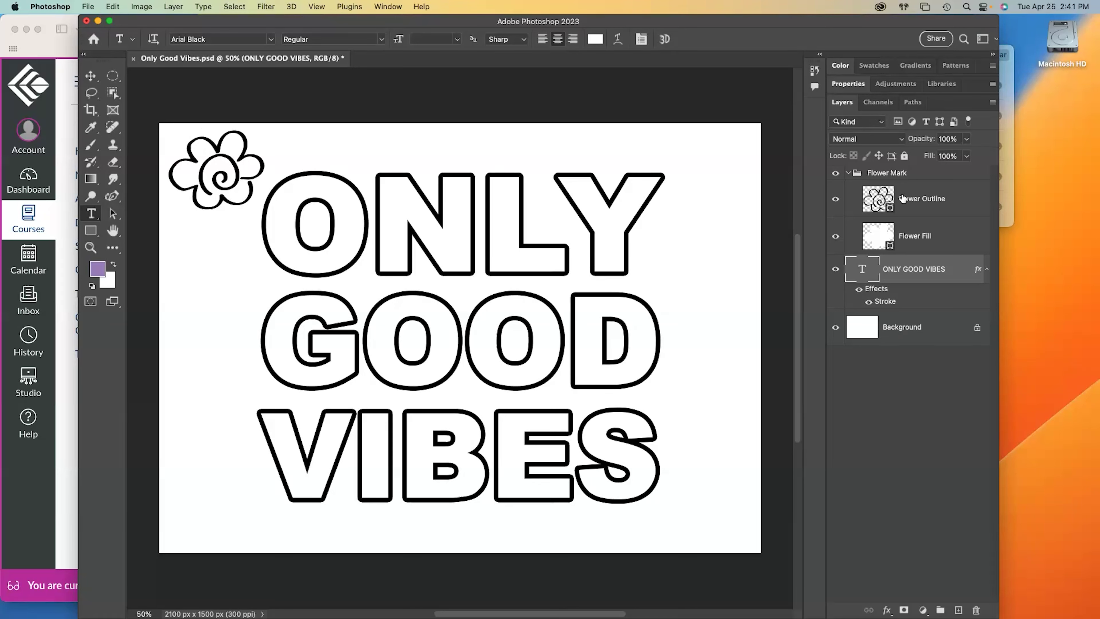
left_click(877, 174)
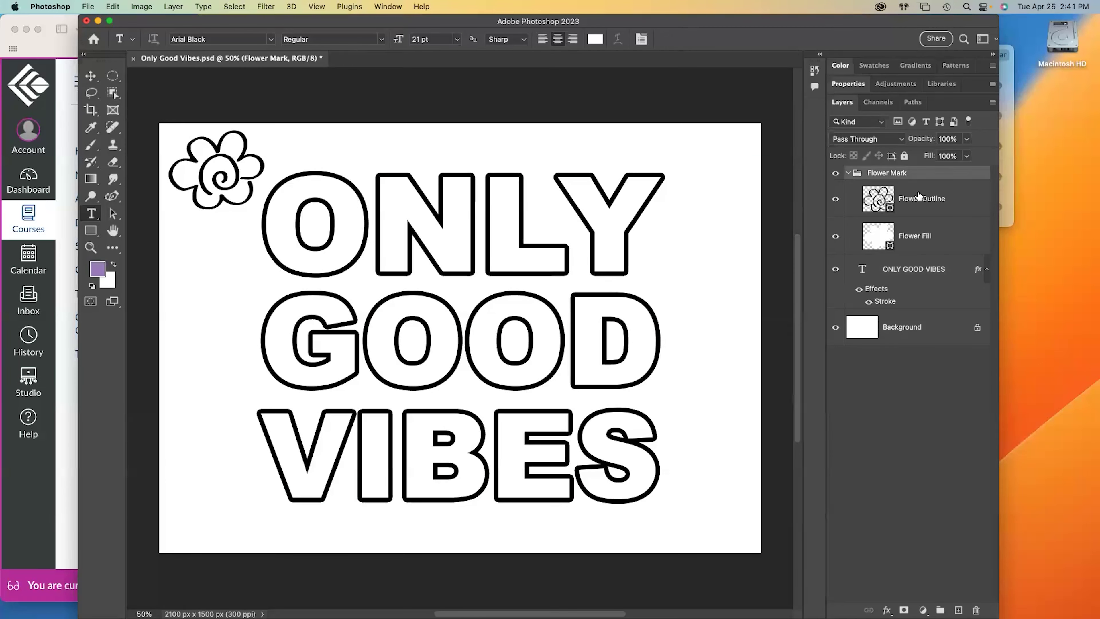
left_click(877, 201)
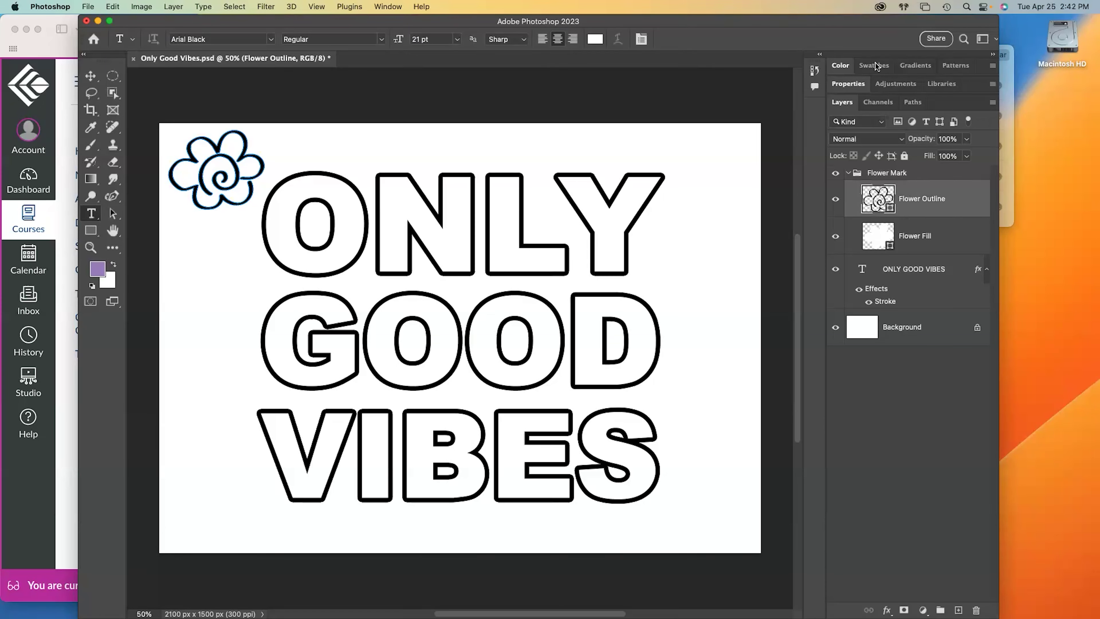
left_click_drag(865, 27, 851, 51)
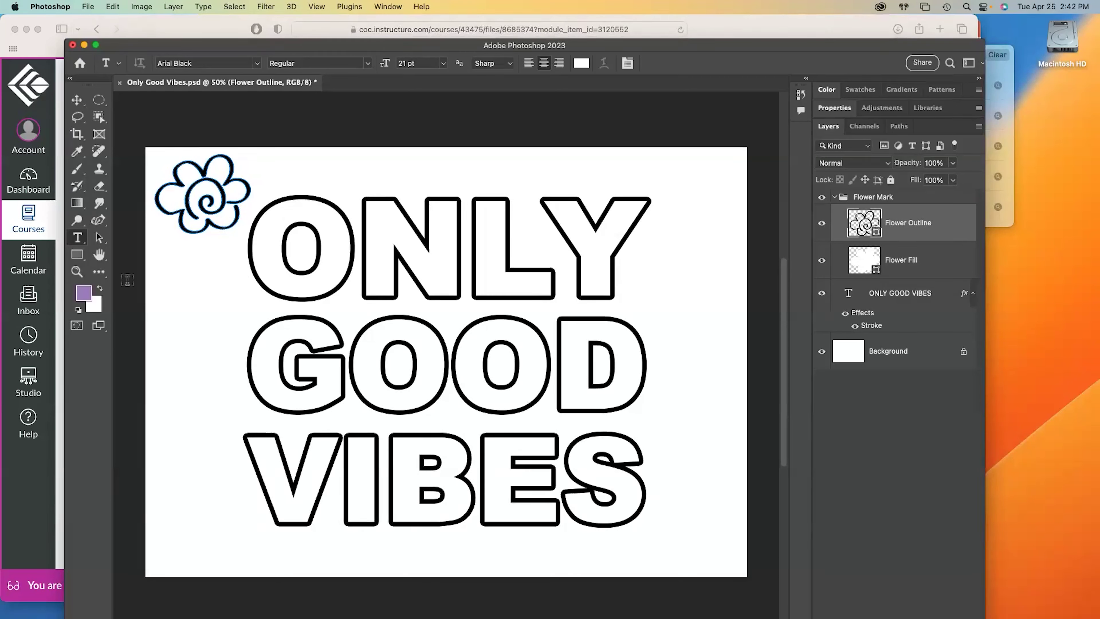
left_click(77, 254)
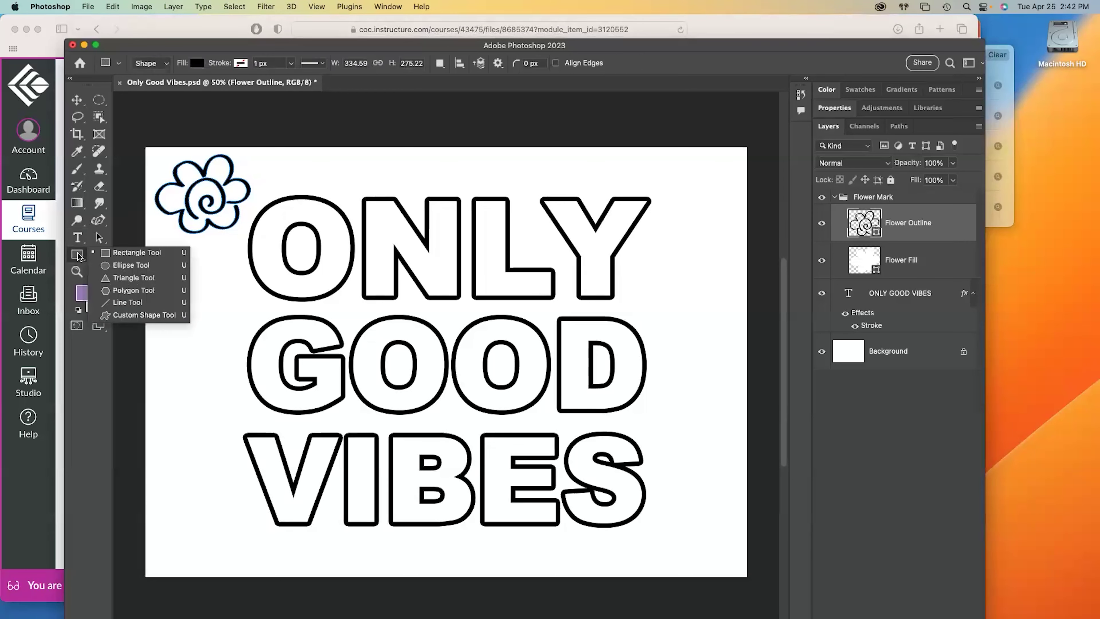
left_click(78, 255)
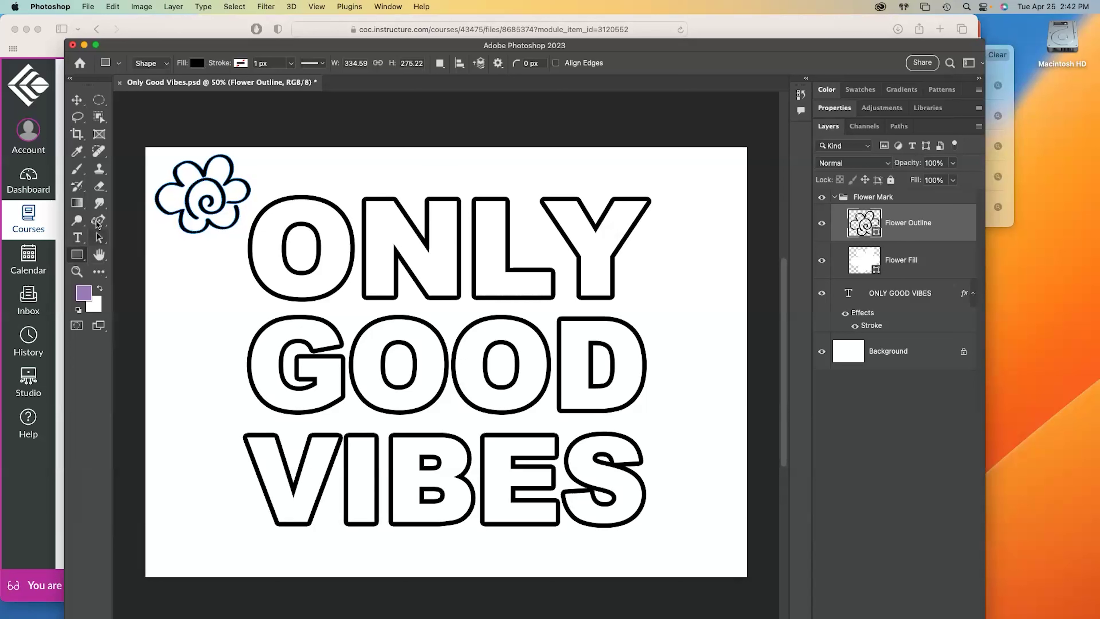
left_click(77, 258)
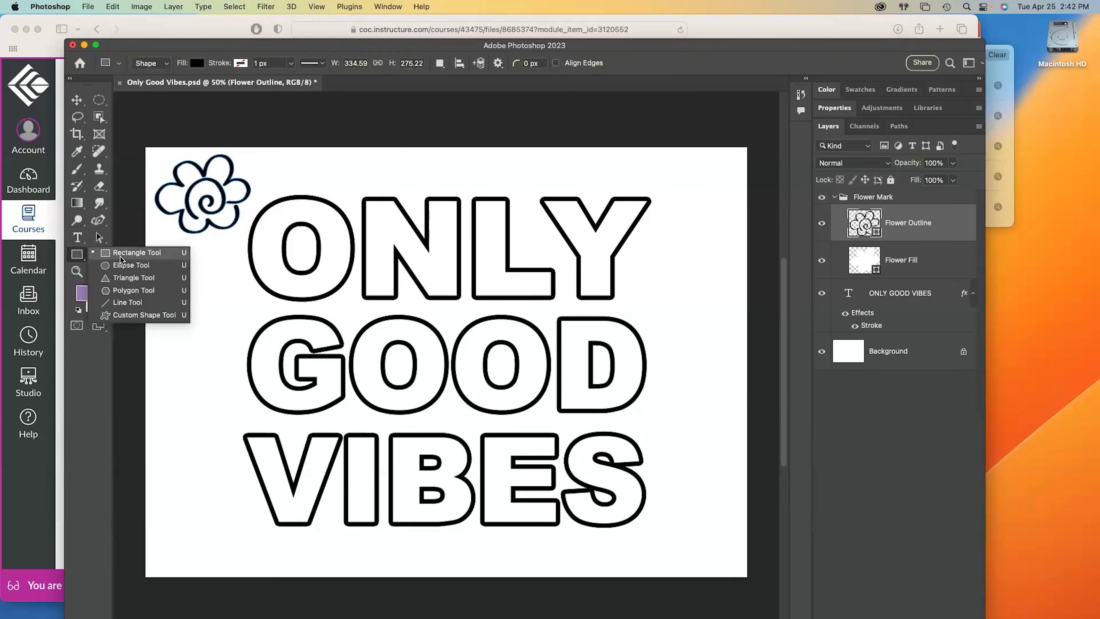
left_click(100, 102)
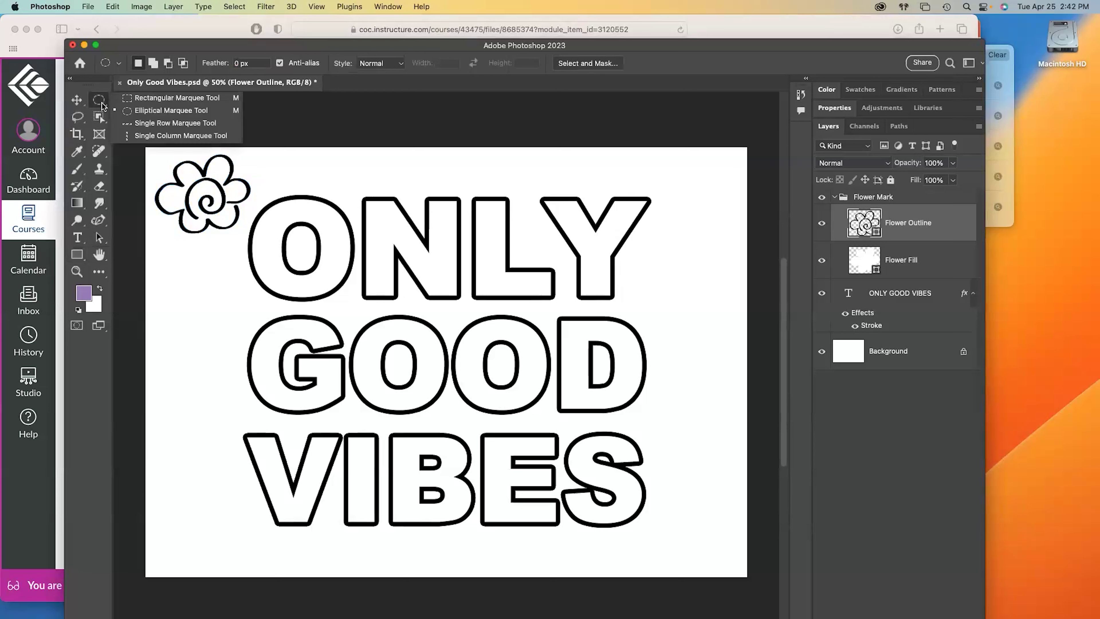
left_click(132, 98)
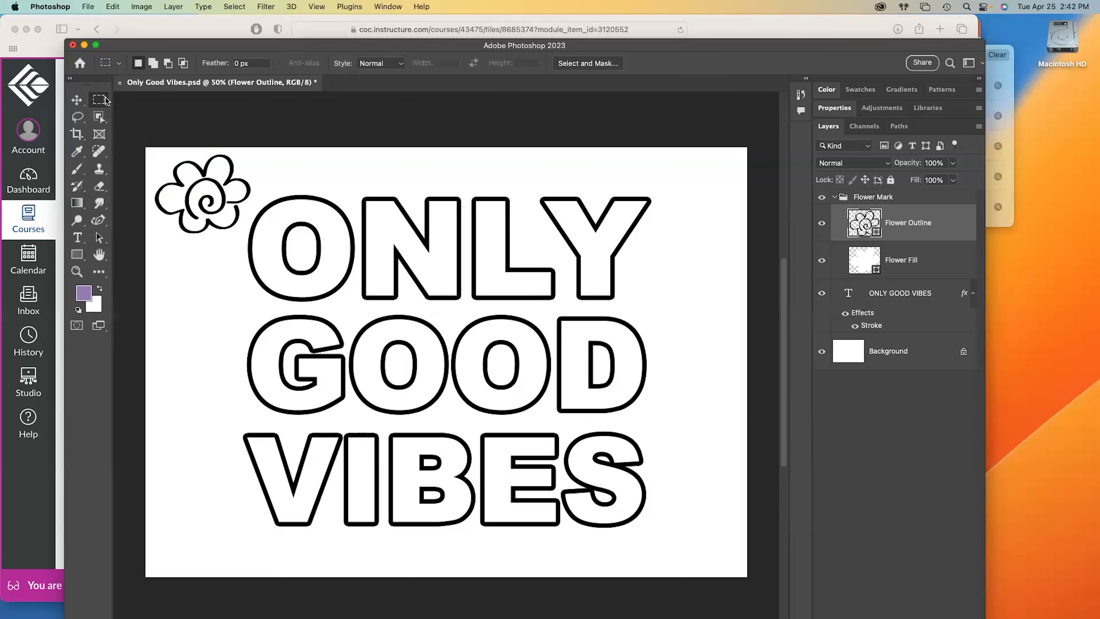
- Draw a rectangle shape about 1636 by 387 px behind the word GOOD, directly above the Background layer
left_click(78, 257)
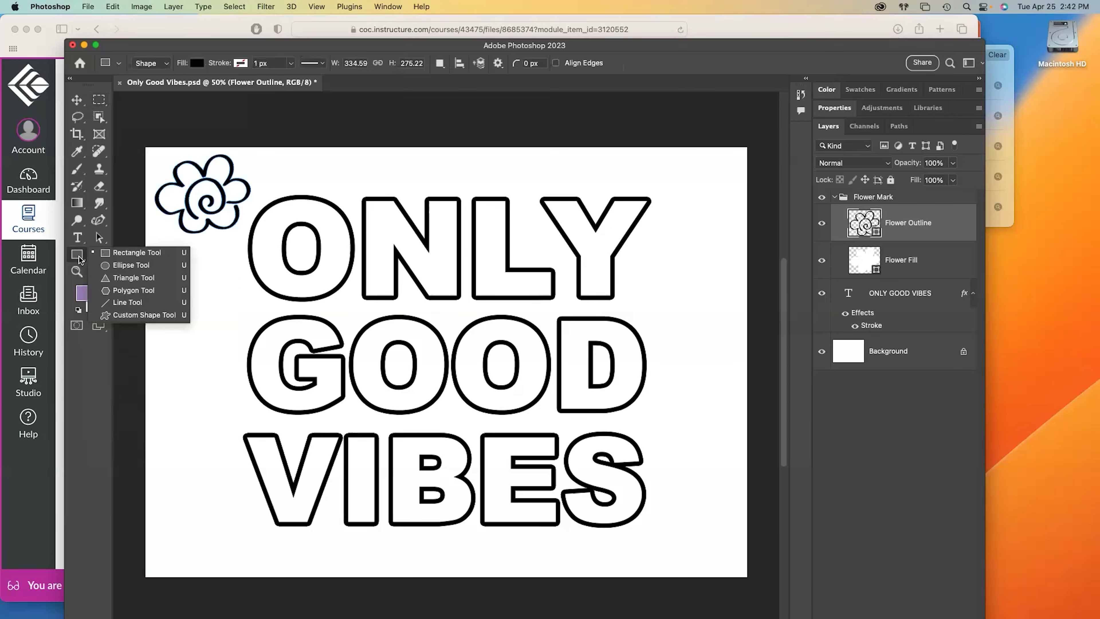
left_click(134, 251)
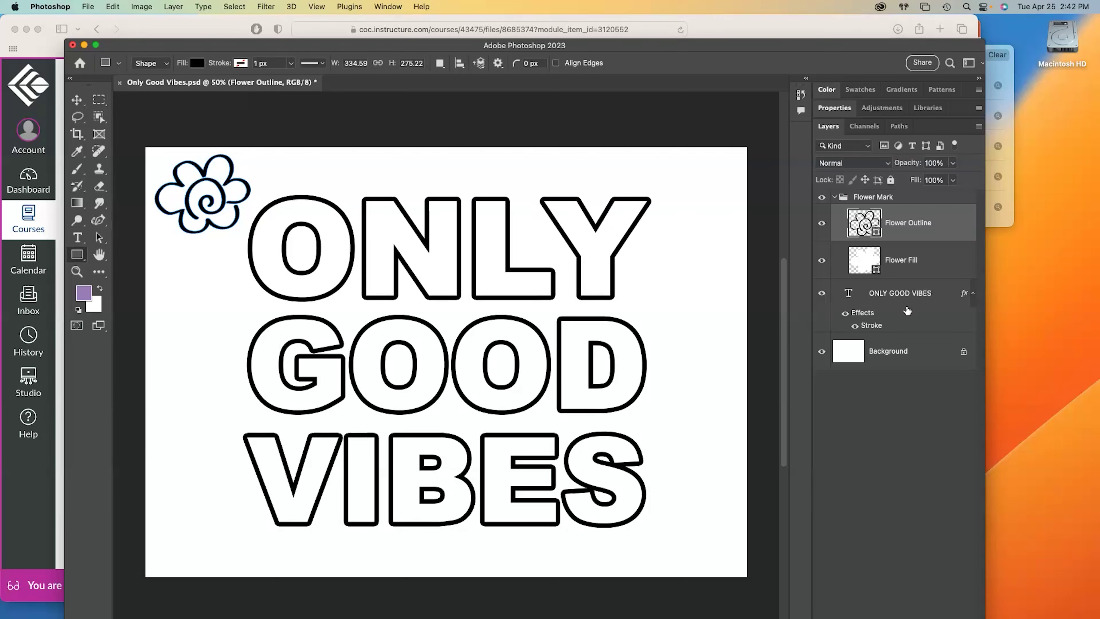
left_click(911, 350)
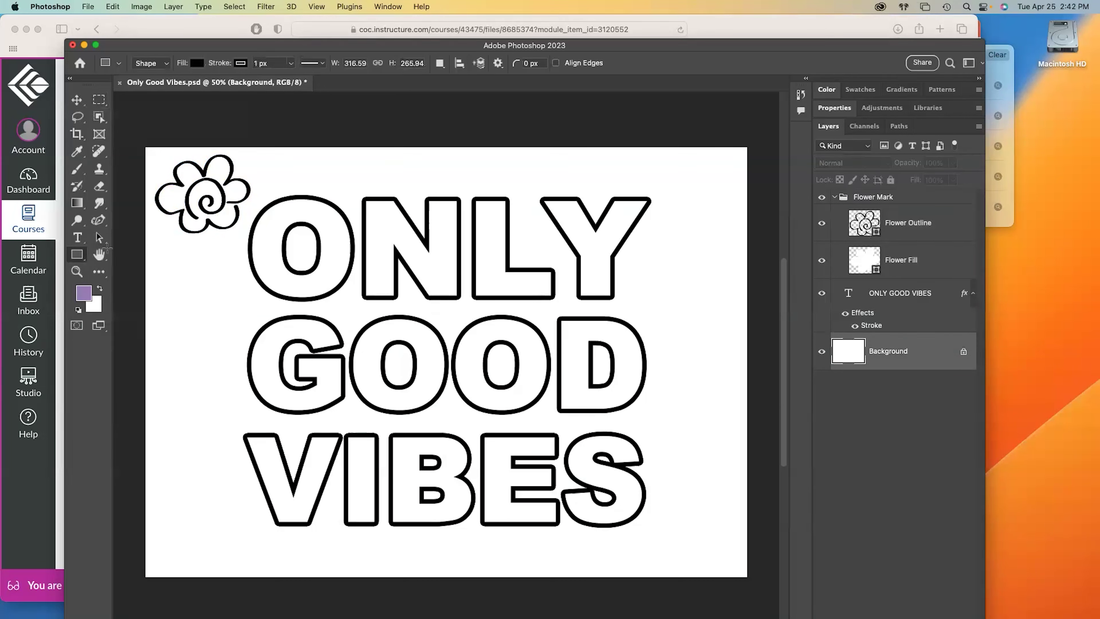
left_click_drag(212, 313, 681, 424)
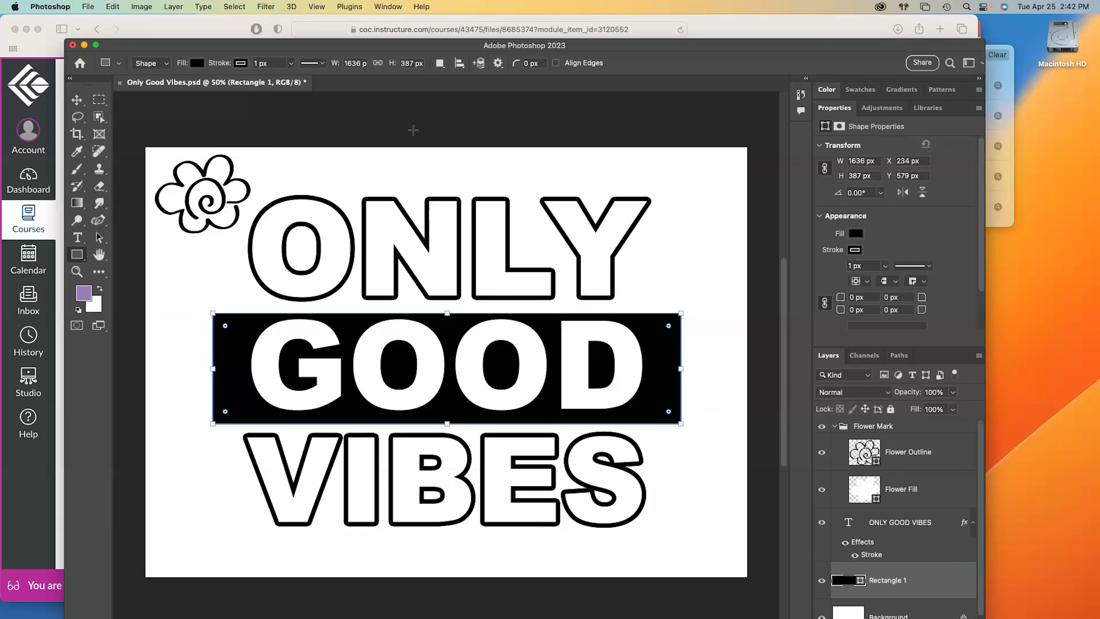
- Give the rectangle a light green fill from the recent colours and no stroke
left_click(192, 65)
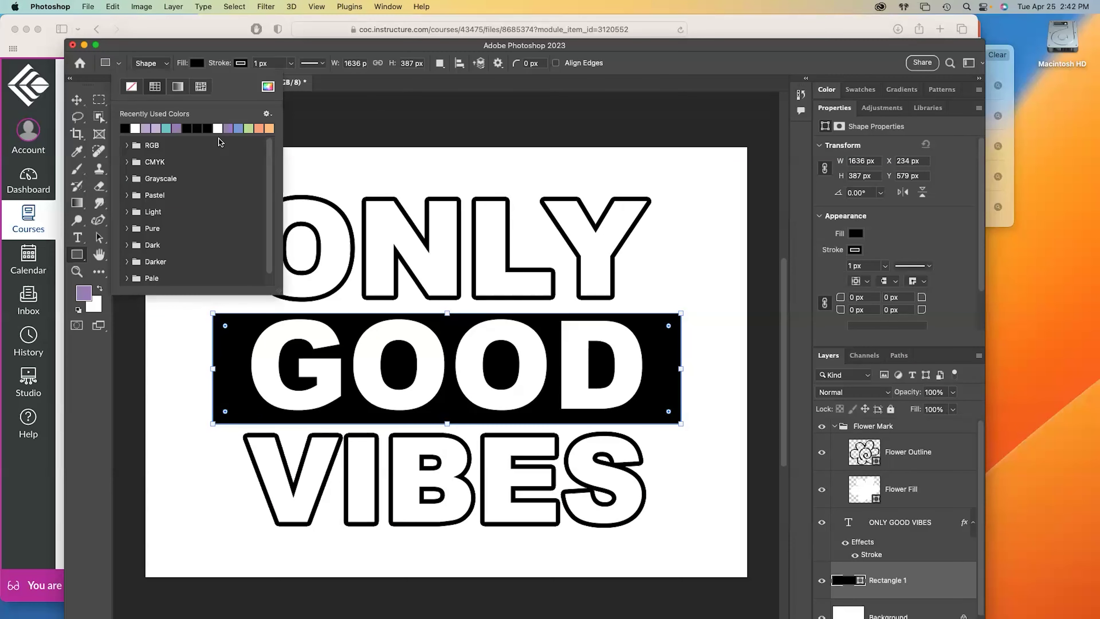
left_click(250, 129)
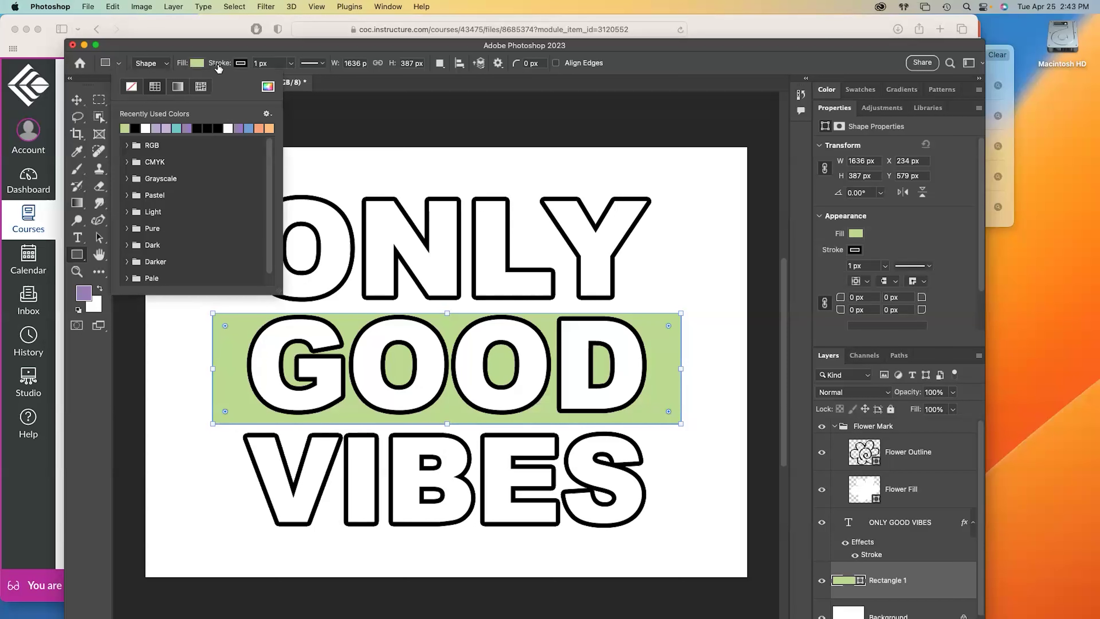
left_click(243, 64)
left_click(175, 87)
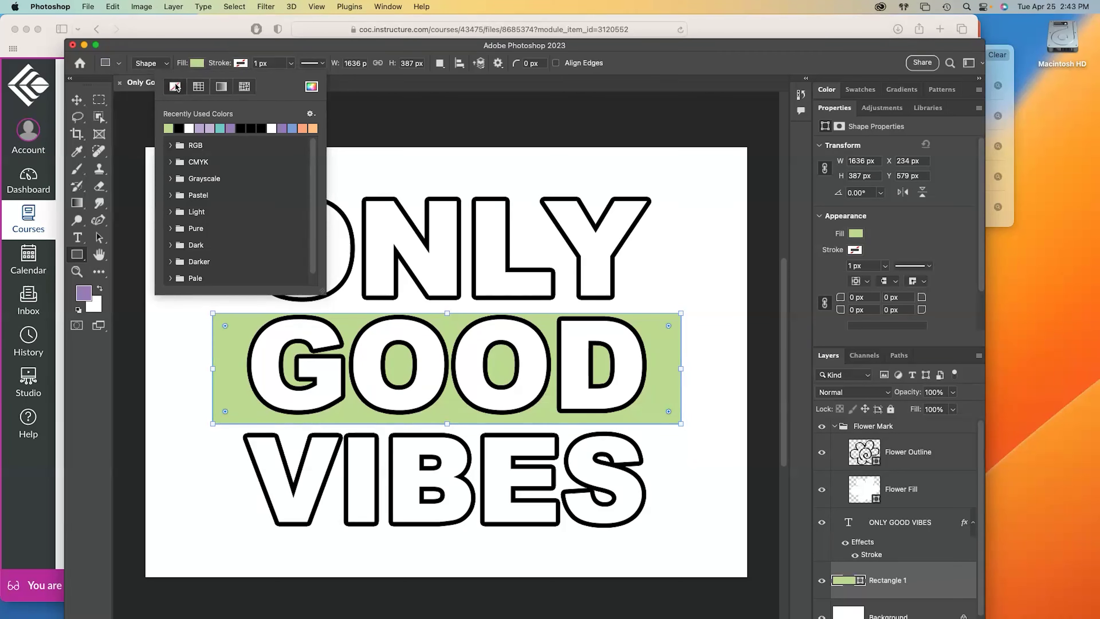
left_click(233, 51)
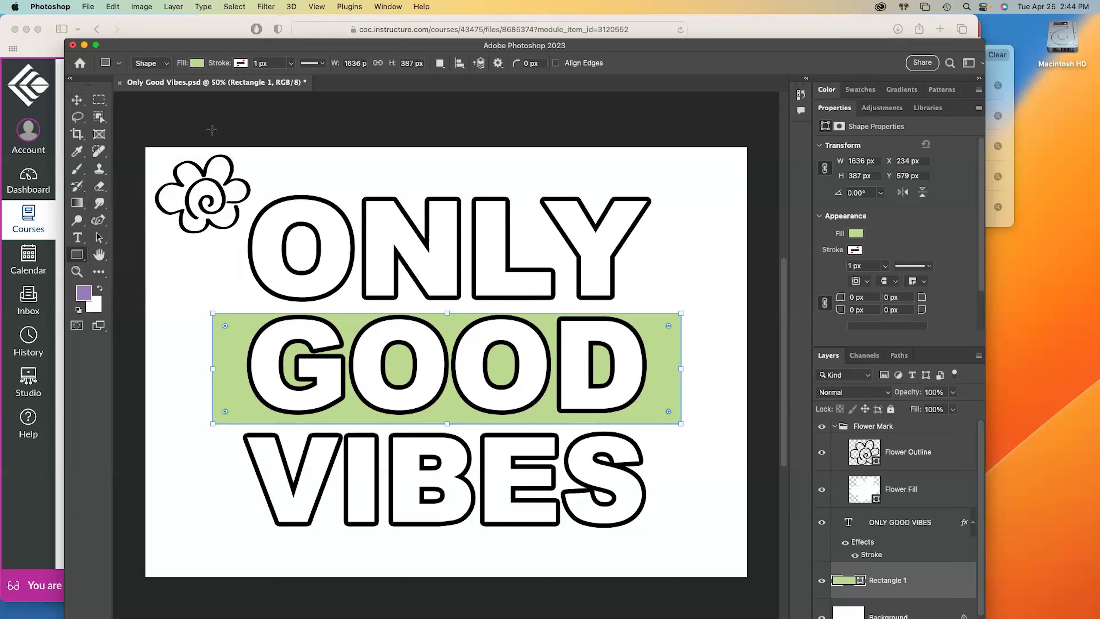
- Enlarge the rectangle to about 1524 by 1272 px behind all three text lines and rotate it to about -10.8°
left_click_drag(212, 311, 225, 177)
left_click_drag(683, 425, 663, 542)
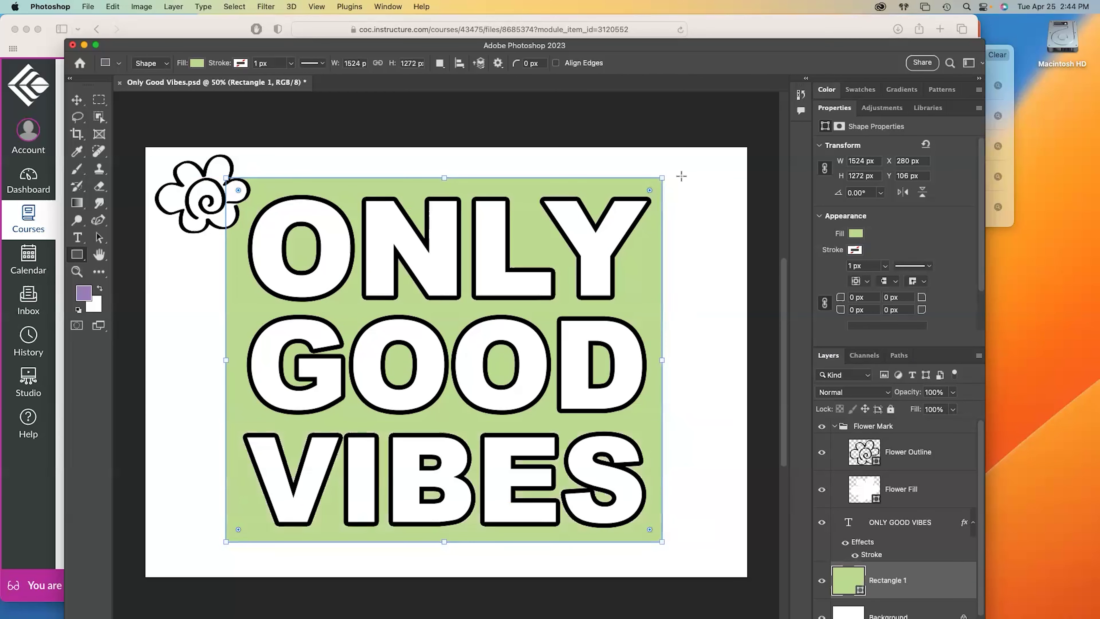
mouse_move(663, 167)
left_mouse_down()
mouse_move(702, 196)
mouse_move(680, 172)
mouse_move(688, 140)
mouse_move(664, 150)
left_mouse_up()
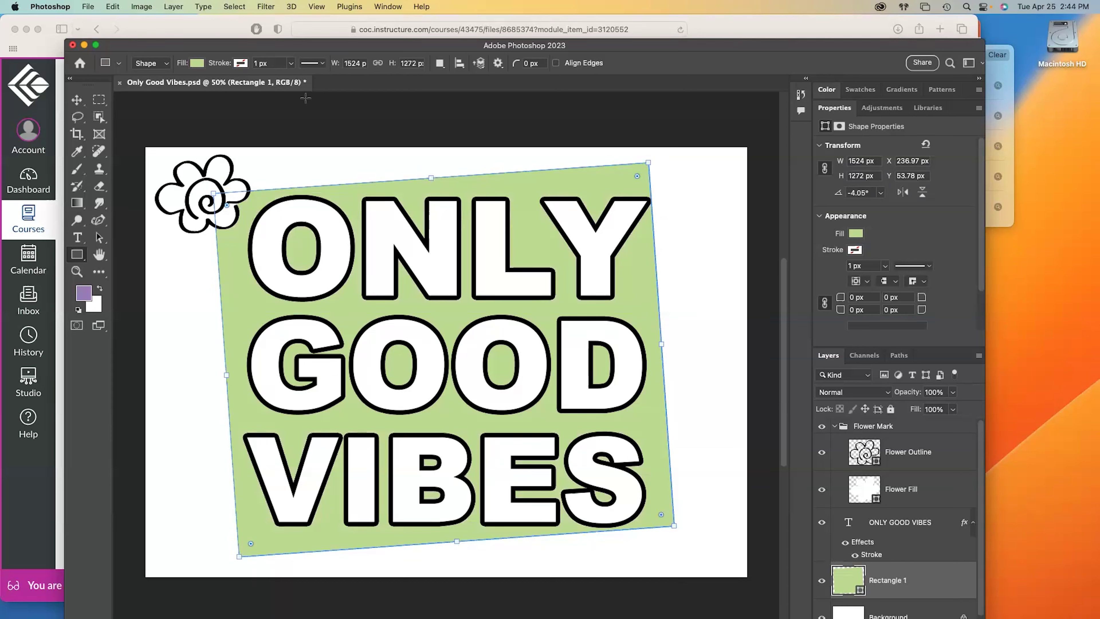
left_click_drag(661, 155, 646, 127)
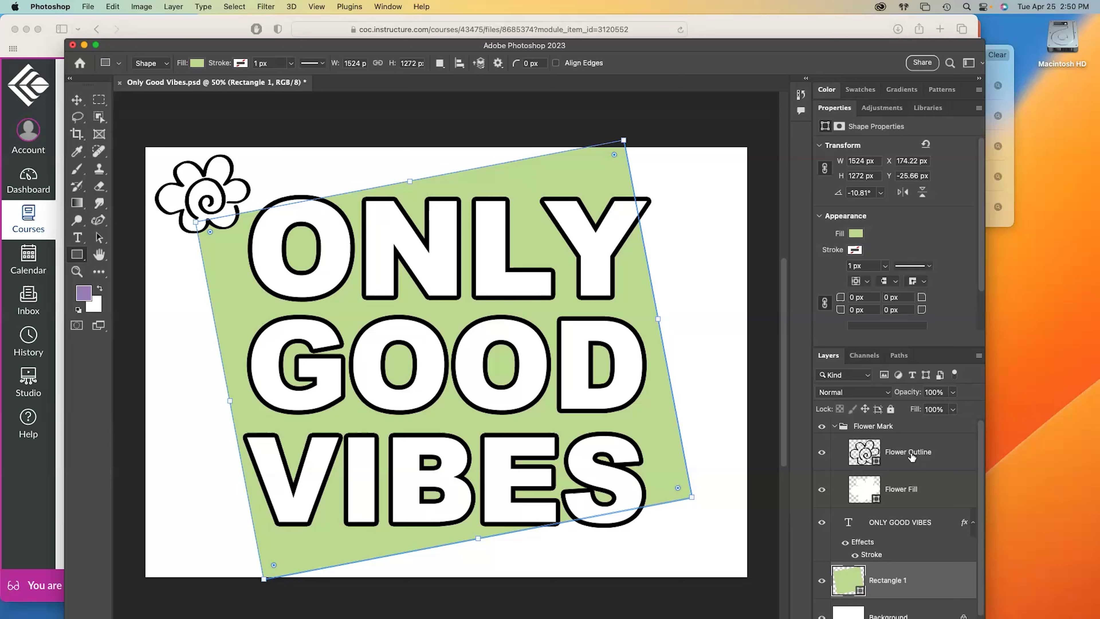
- Fill the Flower Outline shape with the light orange swatch from the Pastel colours
left_click(867, 458)
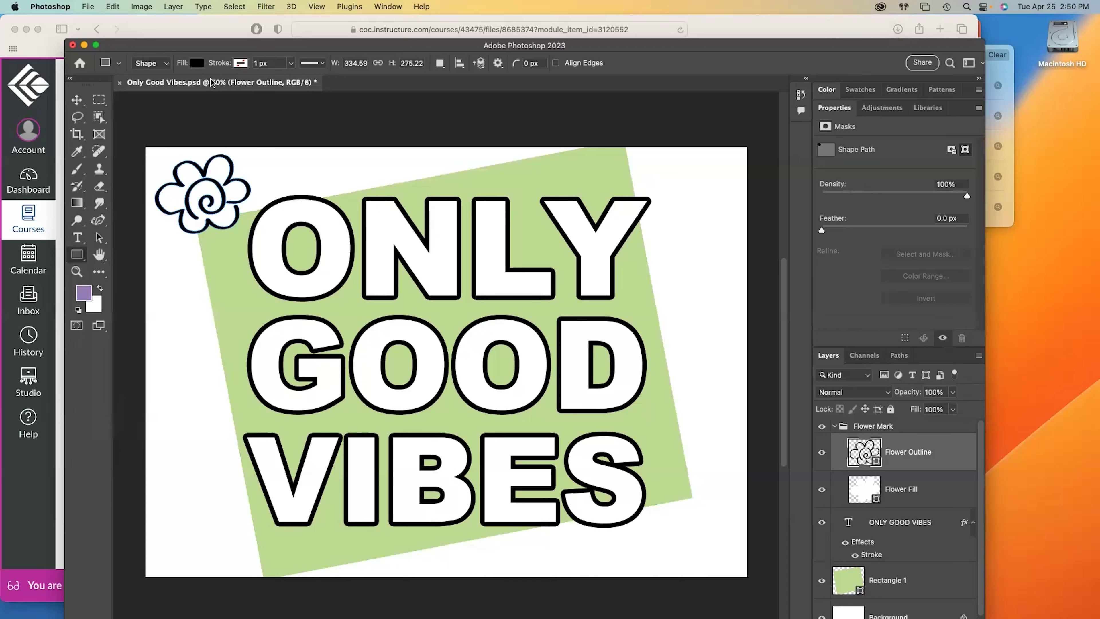
left_click(198, 64)
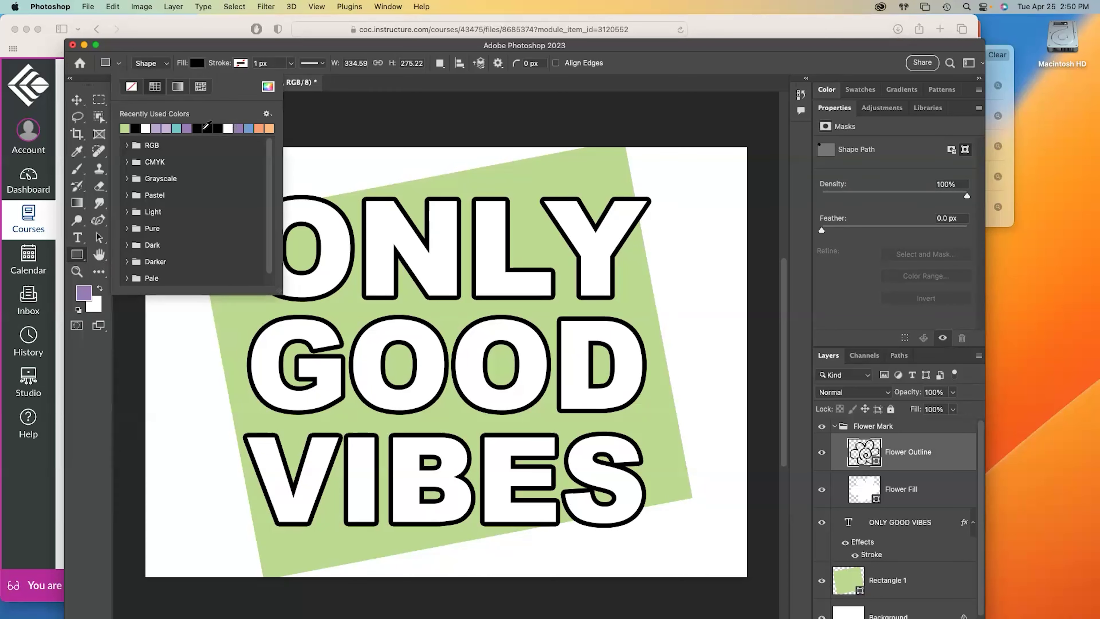
left_click(127, 195)
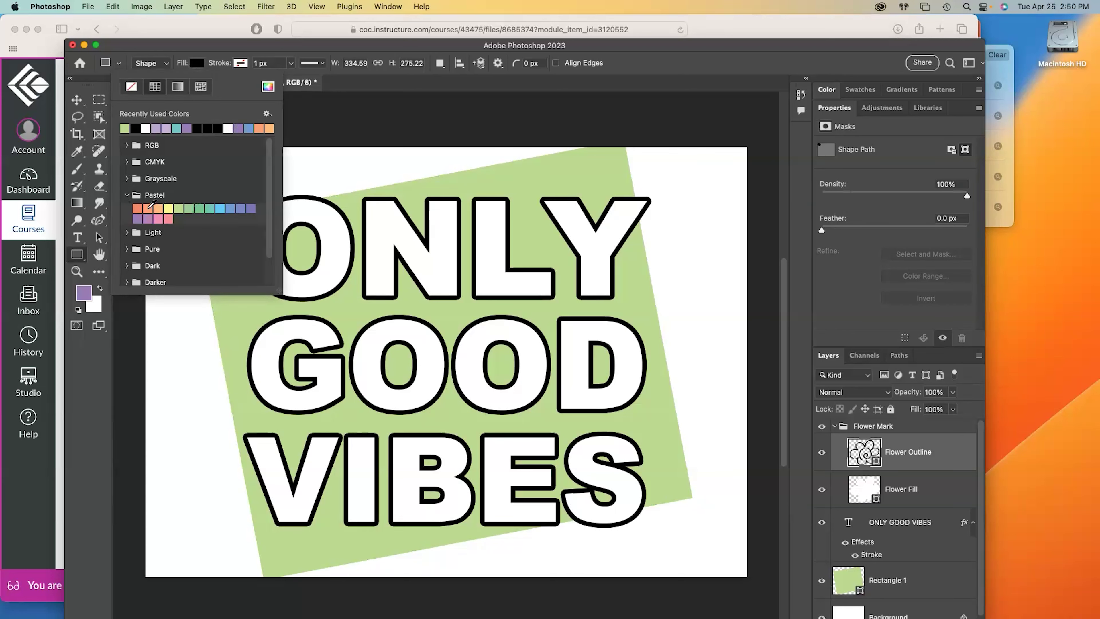
left_click(148, 208)
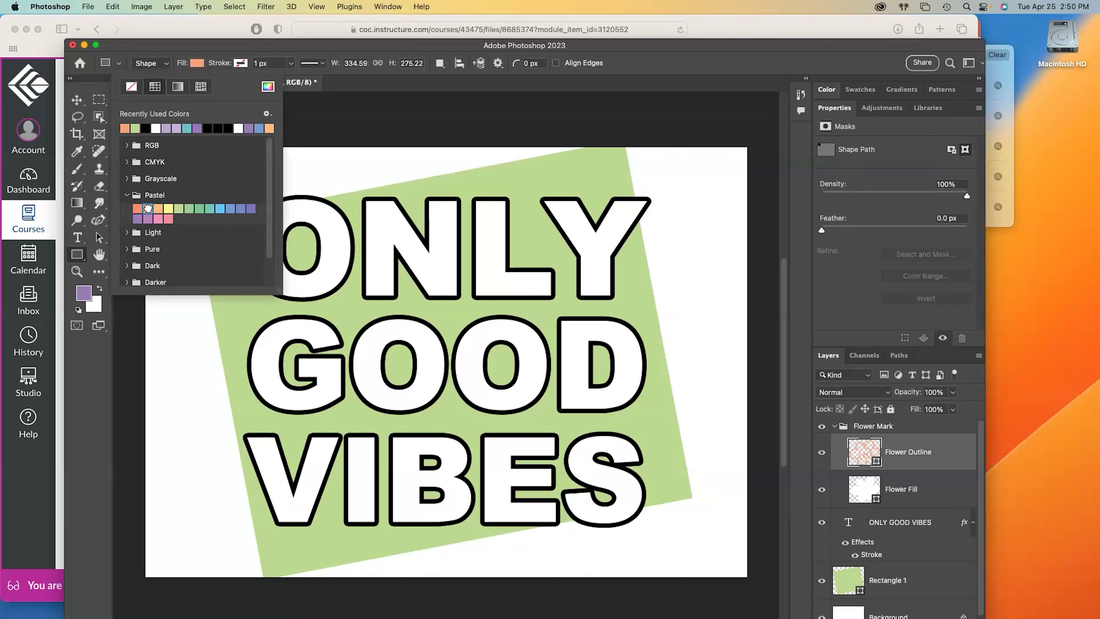
left_click(220, 45)
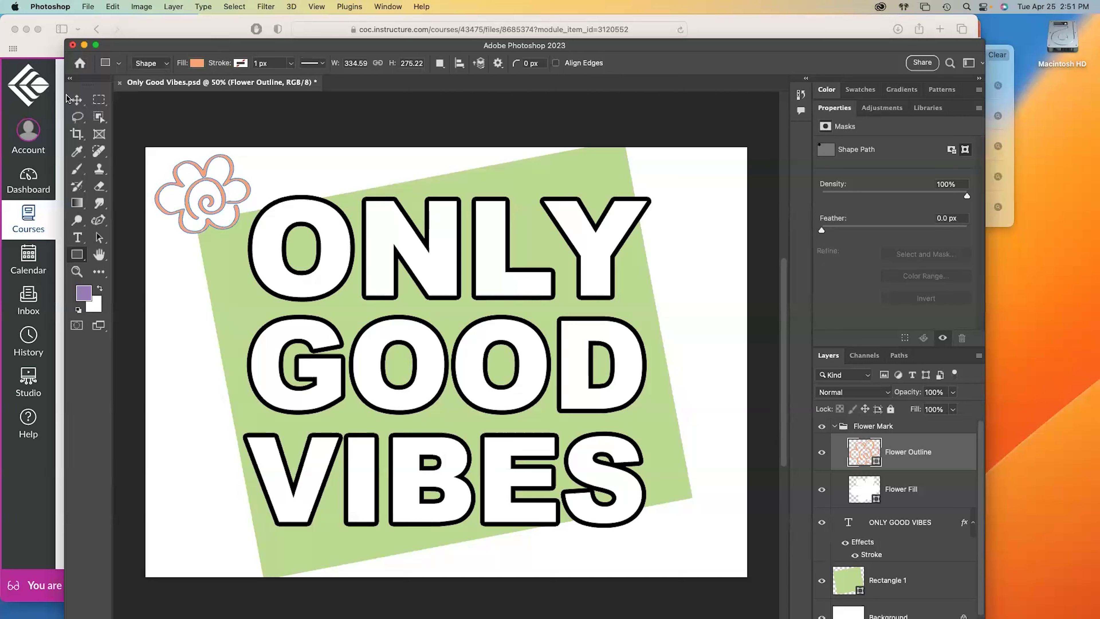
- Try to move the Flower Mark group toward the text with the Move tool while Auto-Select is on, and undo the move
left_click(78, 99)
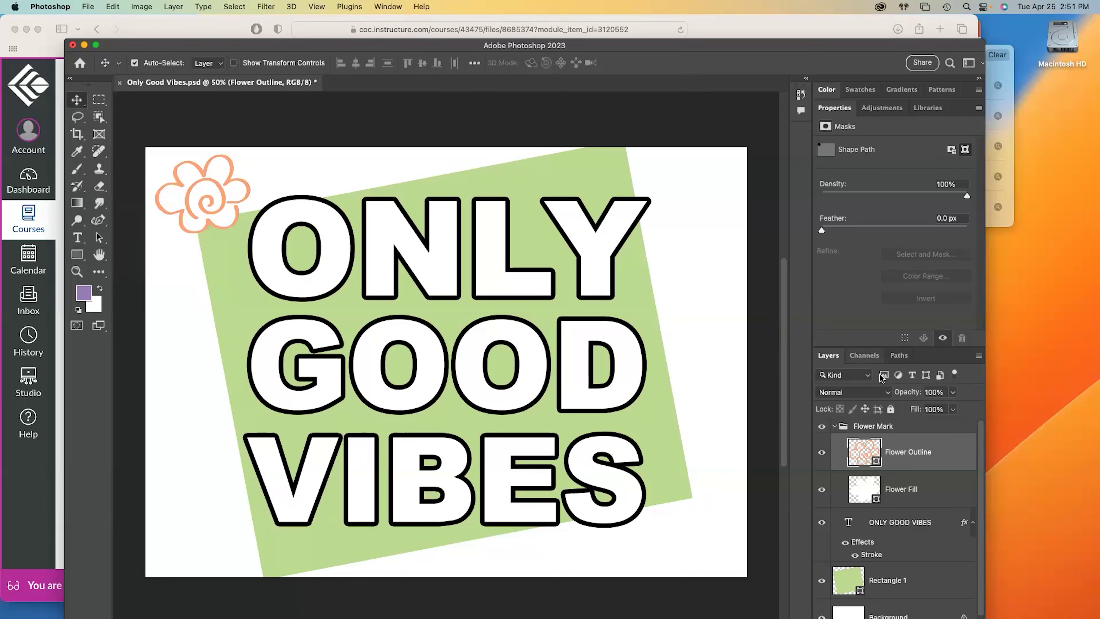
left_click(898, 429)
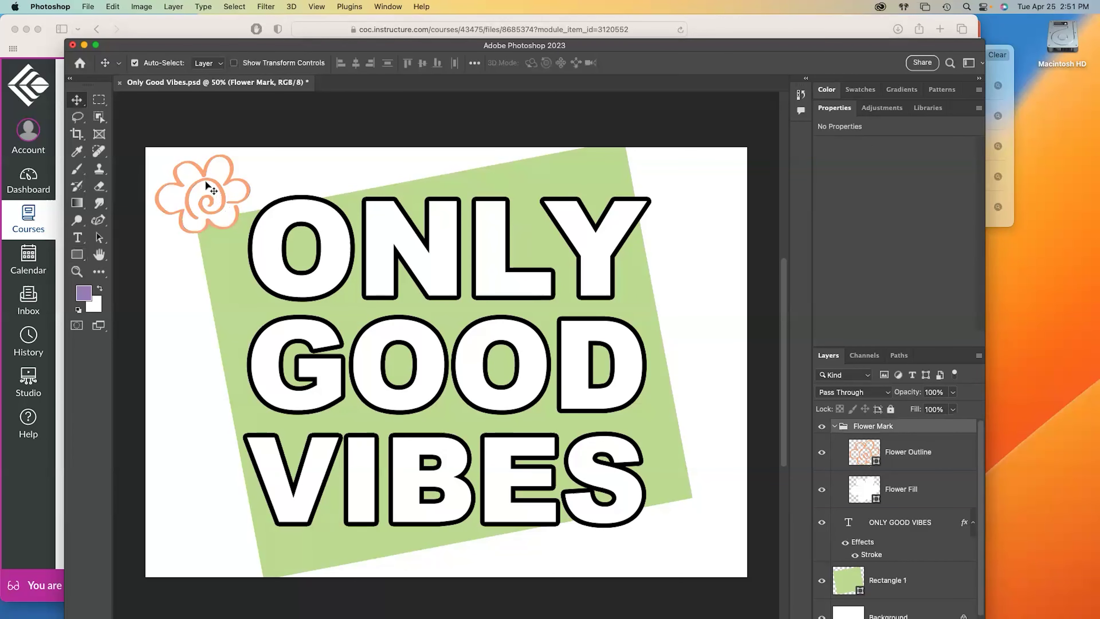
left_click_drag(209, 190, 249, 200)
key("super+z")
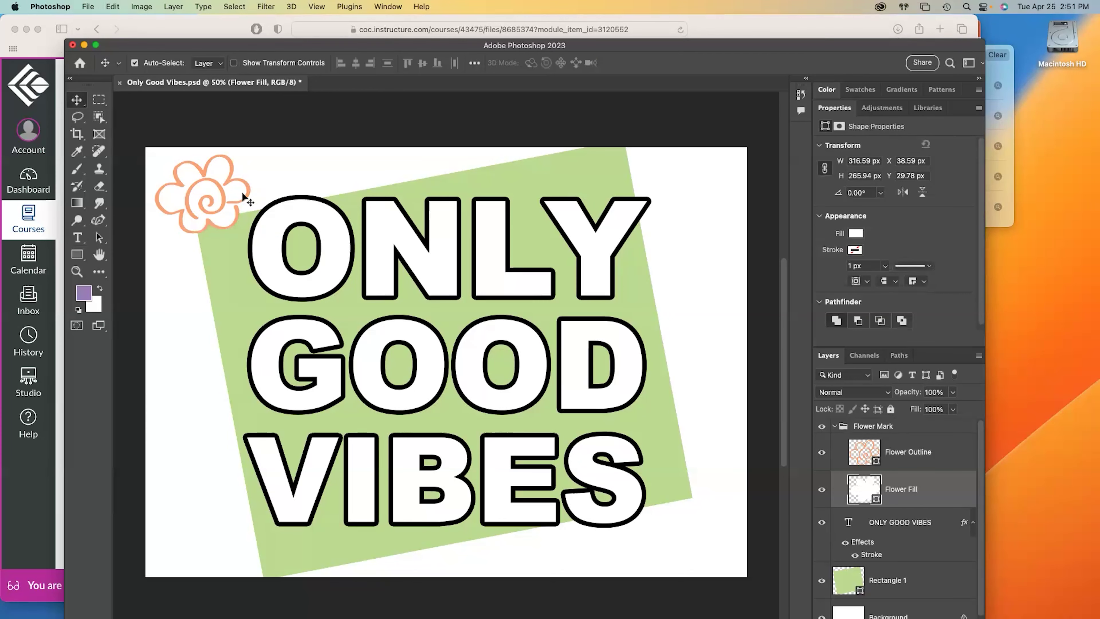
- Turn off Auto-Select and move the whole Flower Mark group to overlap the green rectangle's upper-left corner and the O of ONLY
left_click(148, 64)
left_click(872, 426)
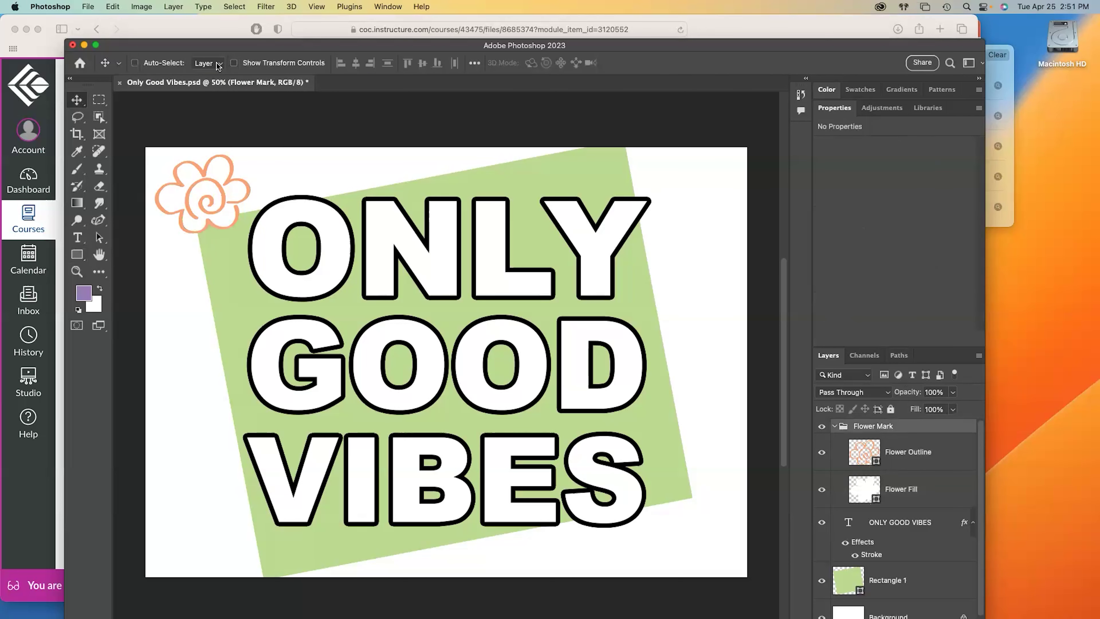
left_click_drag(195, 190, 235, 200)
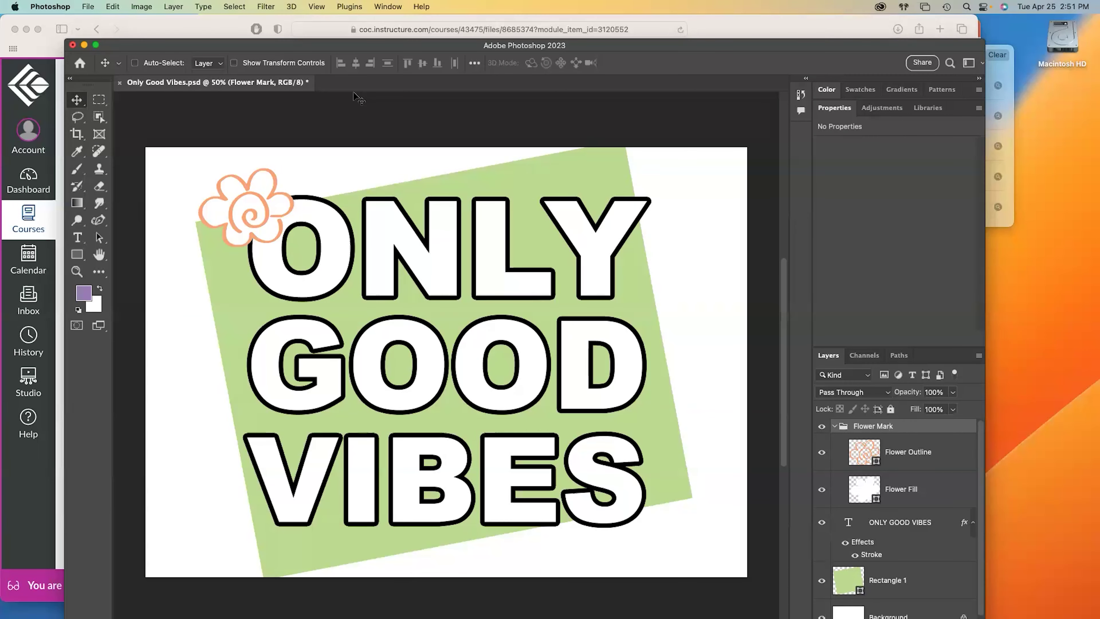
- Rotate the Flower Mark group to about -33.9° and nudge it slightly left over the rectangle's upper-left corner
key("super+t")
left_click_drag(302, 164, 265, 147)
left_click_drag(259, 200, 253, 201)
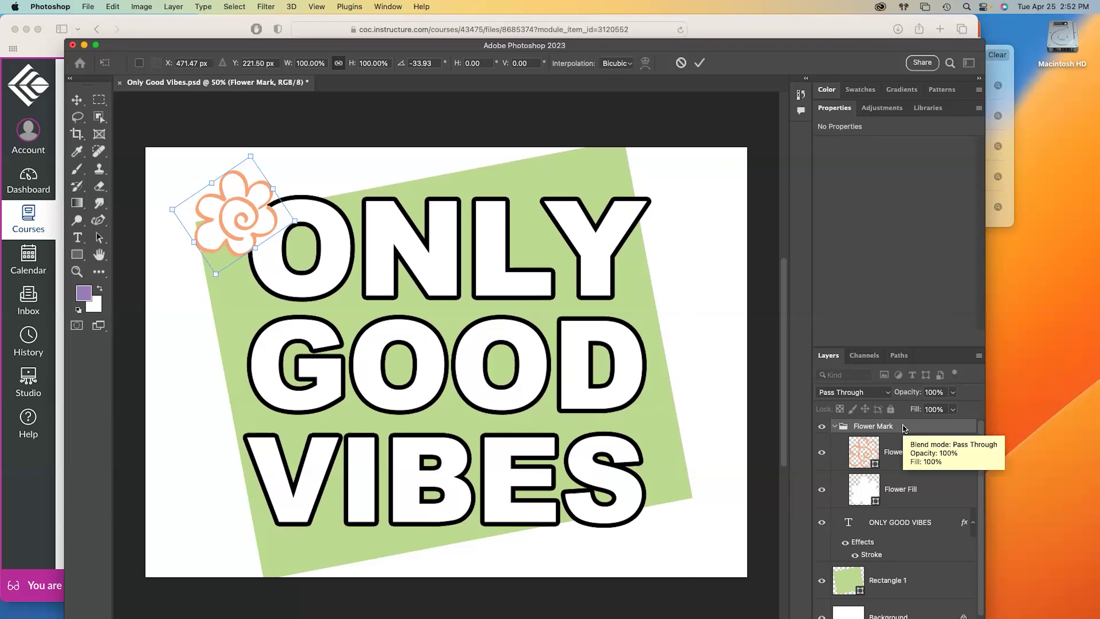
- Duplicate the Flower Mark group and move the copy to the green rectangle's right edge, overlapping the D of GOOD
left_click_drag(837, 47, 837, 12)
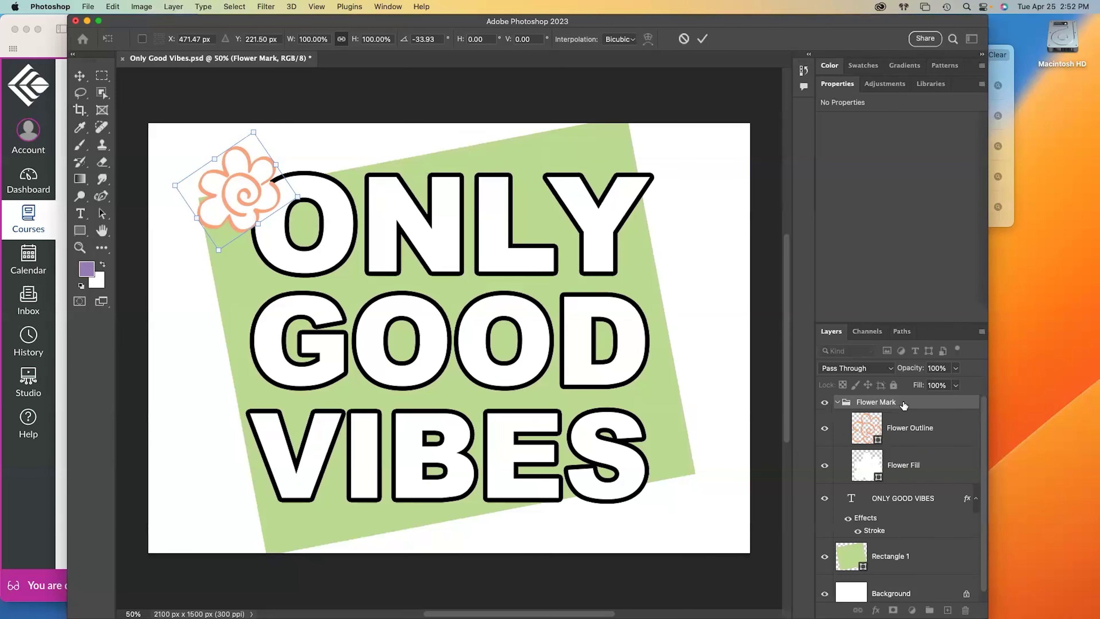
left_click_drag(903, 404, 947, 610)
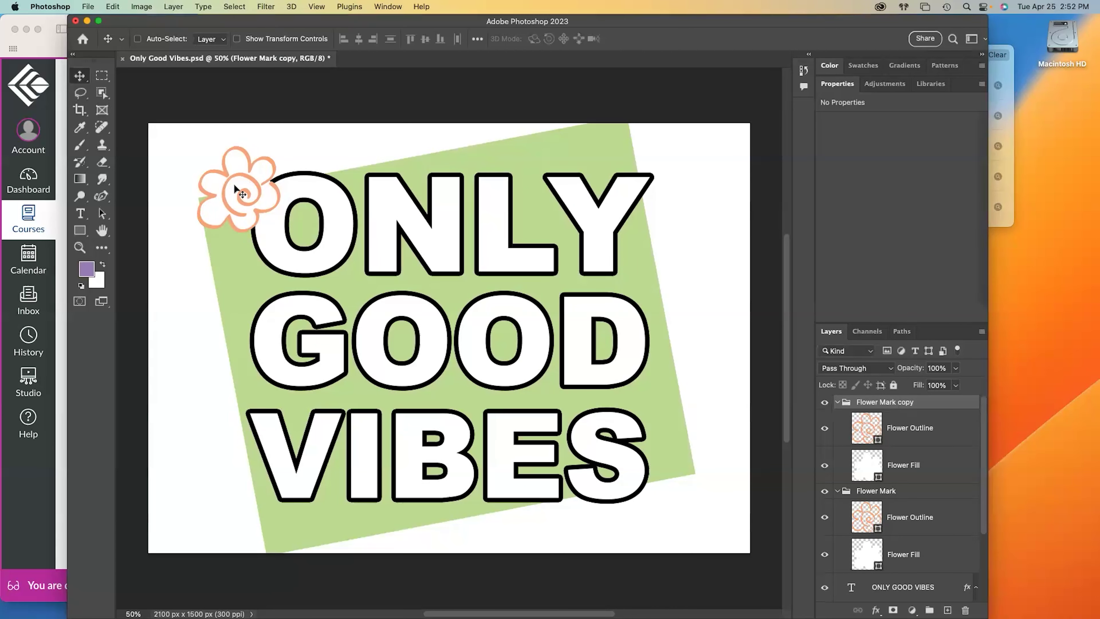
left_click_drag(240, 193, 667, 317)
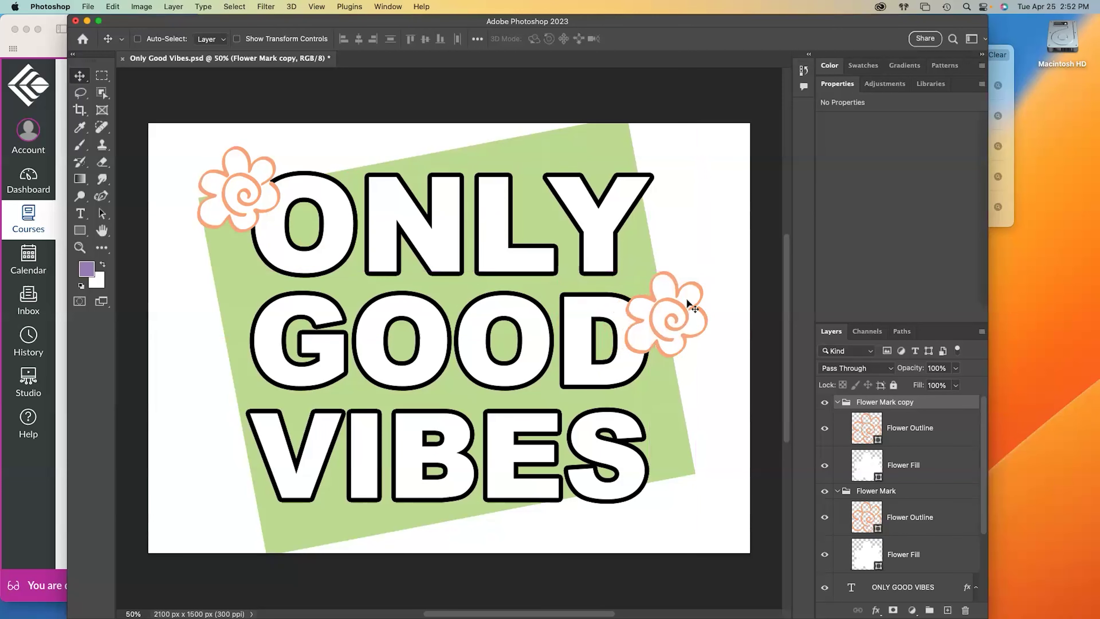
- Scale the copied flower to about 77%, rotate it to about -43°, and reposition it slightly higher on the D of GOOD
key("ctrl+t")
left_click_drag(707, 271, 667, 354)
left_click_drag(670, 310, 664, 253)
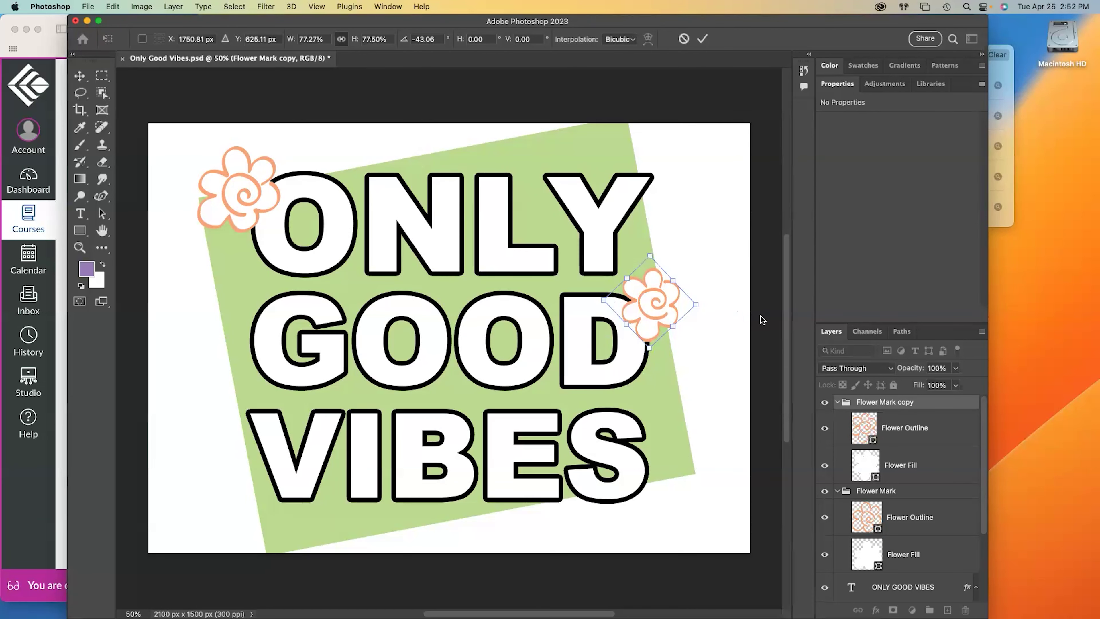
key("Return")
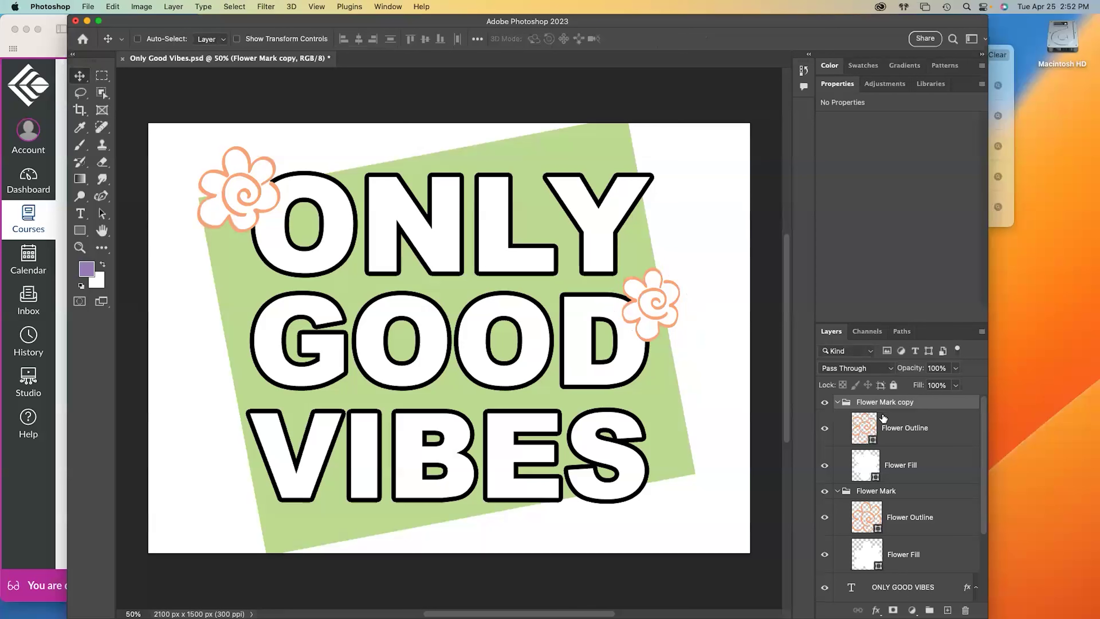
- Fill the Flower Outline shape in the Flower Mark copy group with the last pink swatch of the Pastel colours
left_click(867, 428)
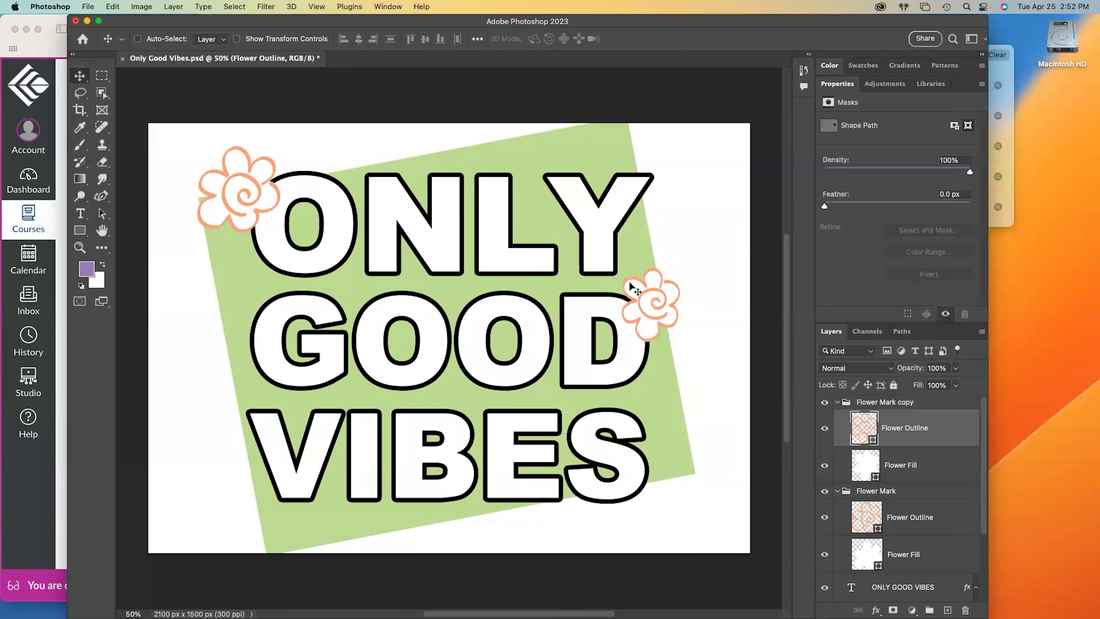
left_click(85, 230)
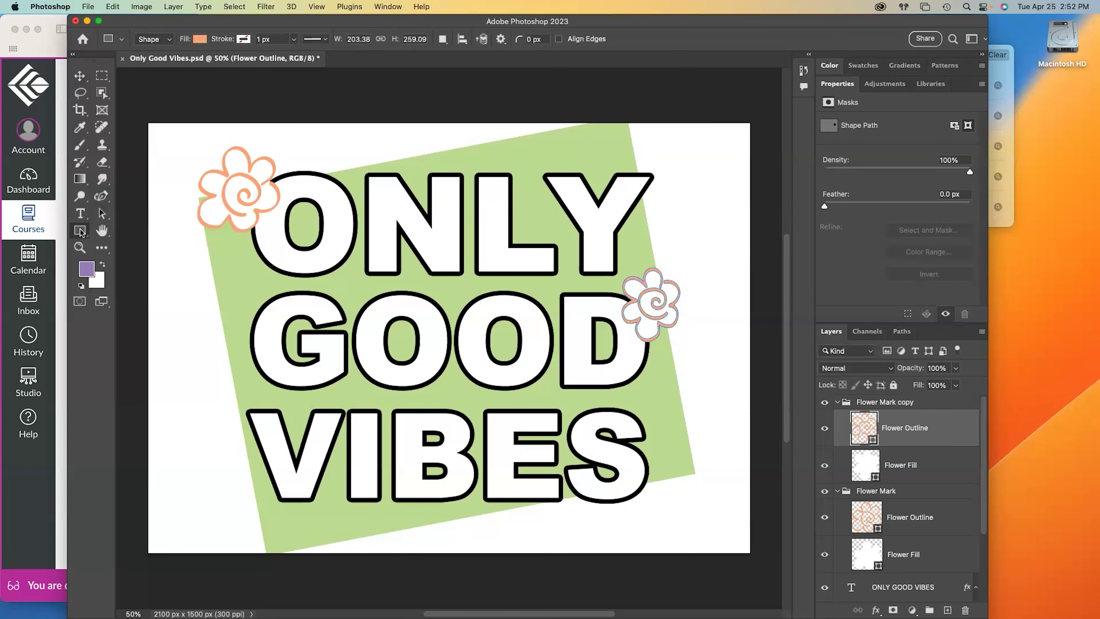
left_click(200, 39)
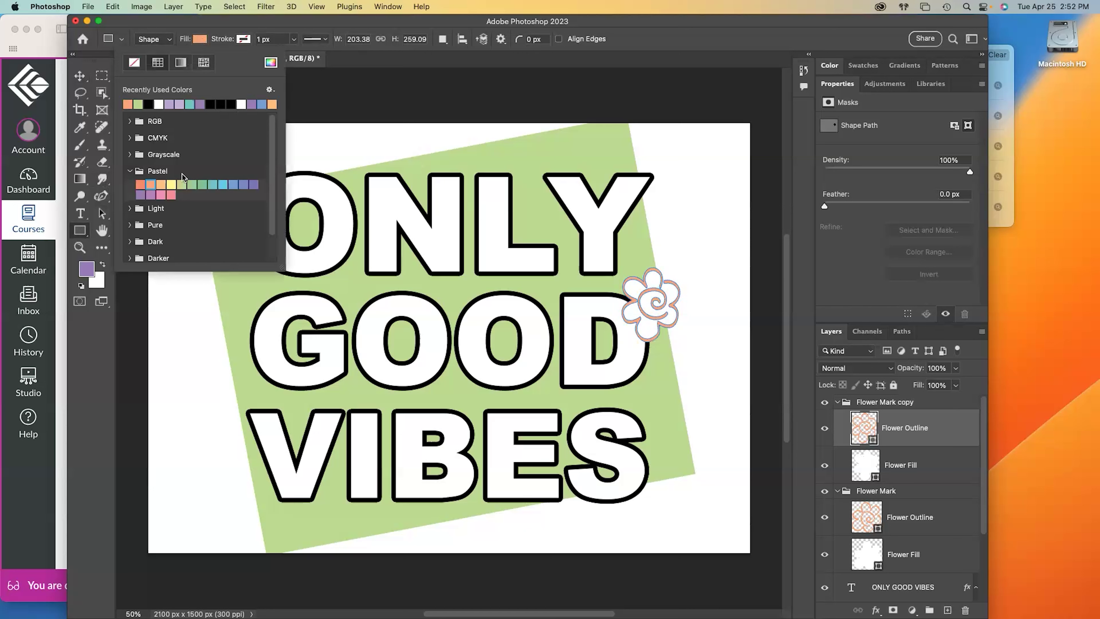
left_click(172, 194)
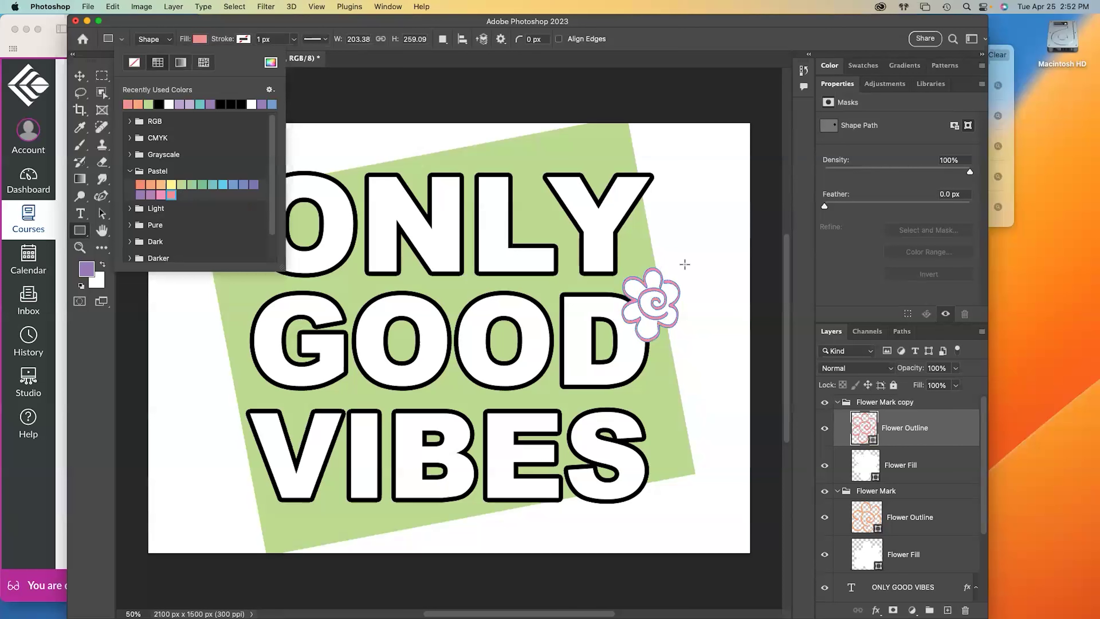
left_click(684, 264)
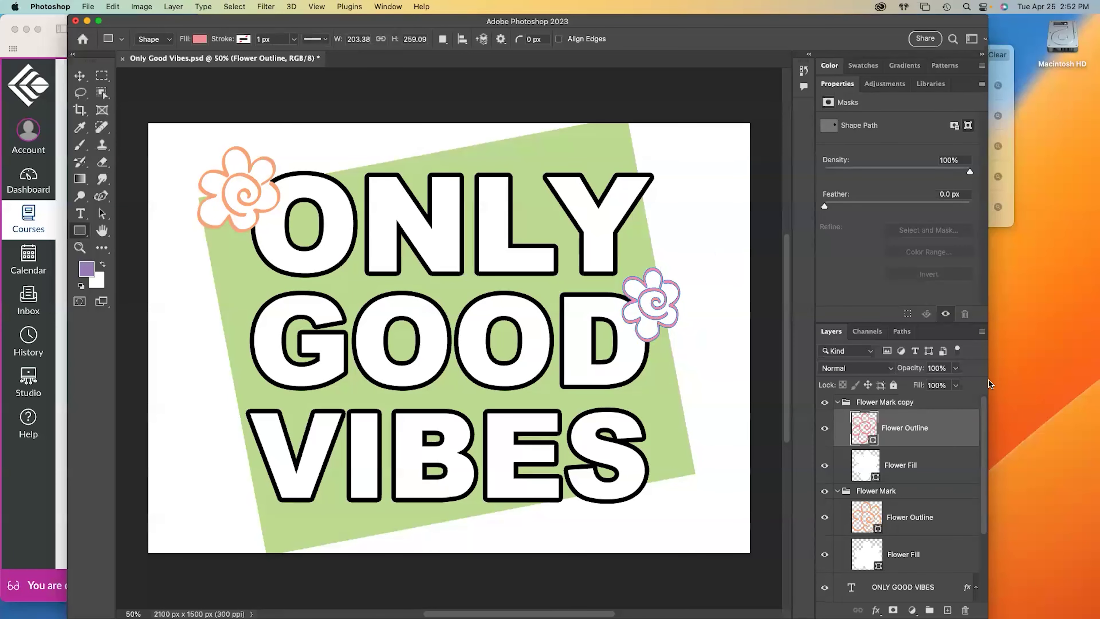
- Duplicate the Flower Mark copy group and move the new flower to the rectangle's lower-left edge, overlapping the V of VIBES
left_click(906, 402)
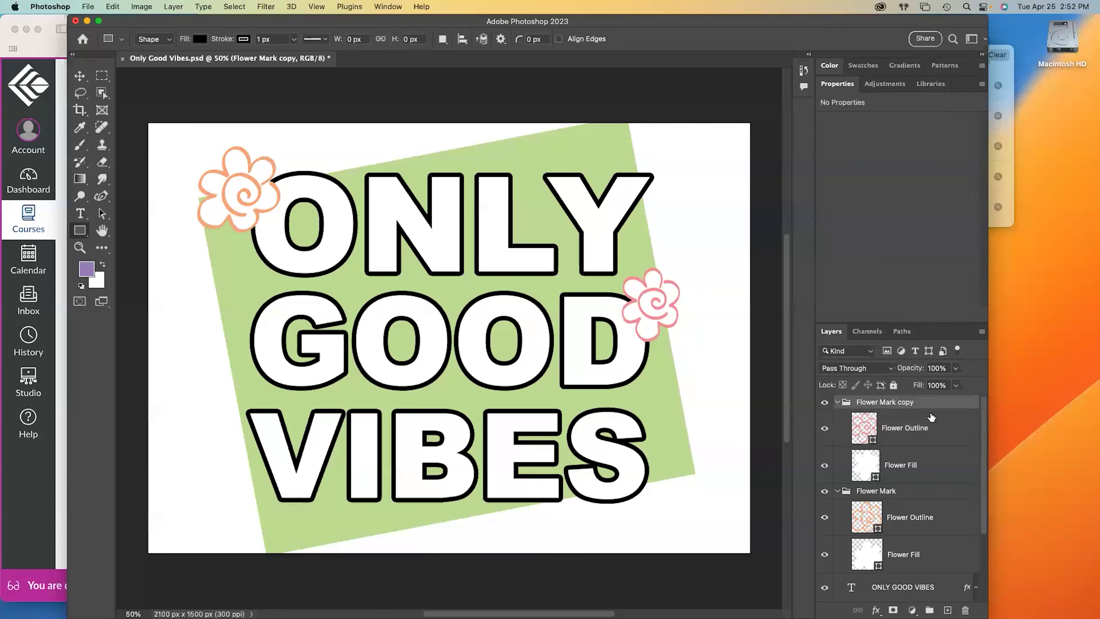
left_click_drag(928, 405, 947, 609)
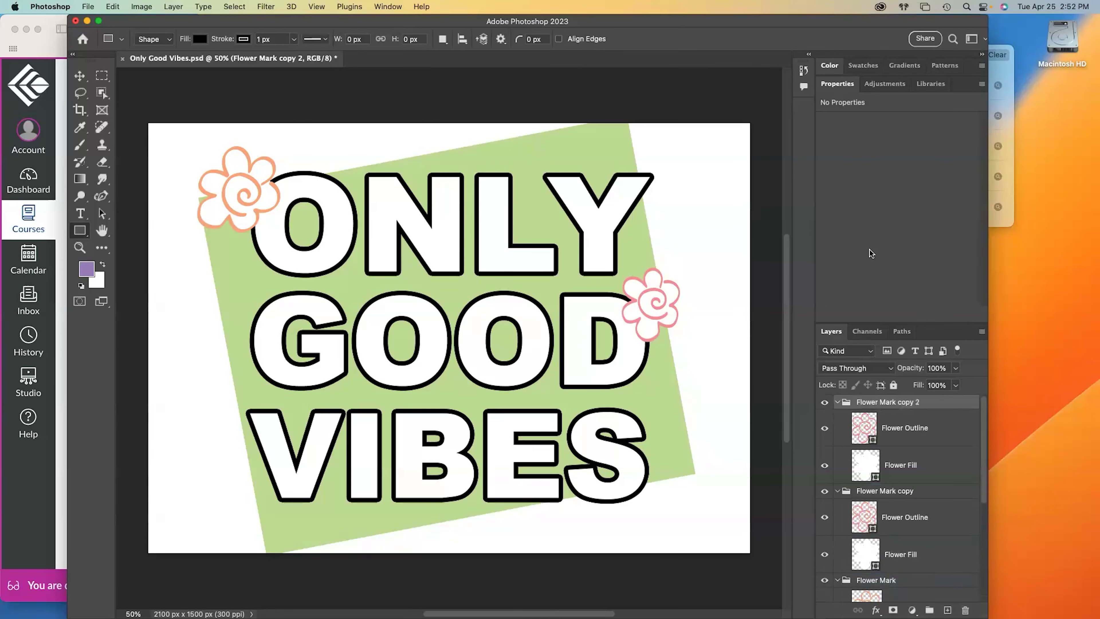
left_click(79, 75)
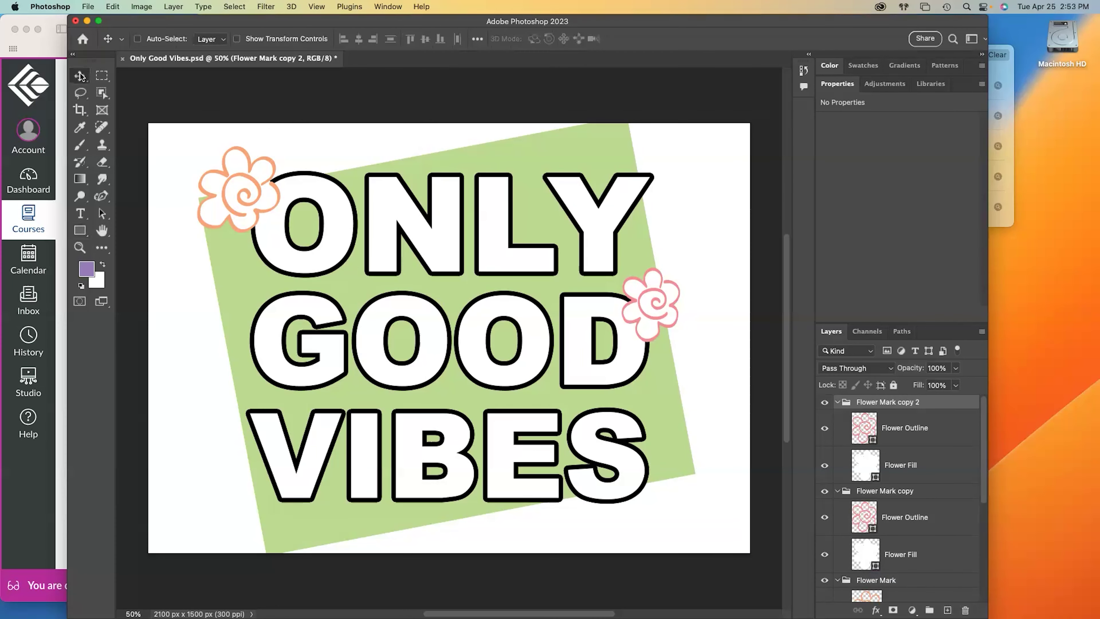
left_click_drag(653, 303, 269, 488)
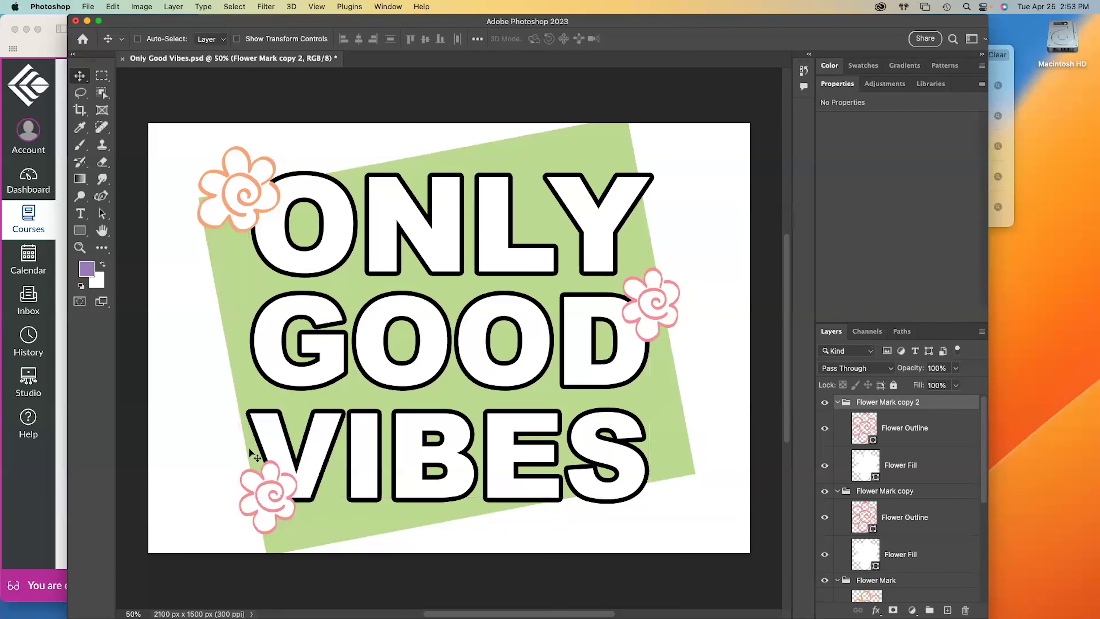
left_click_drag(246, 451, 244, 452)
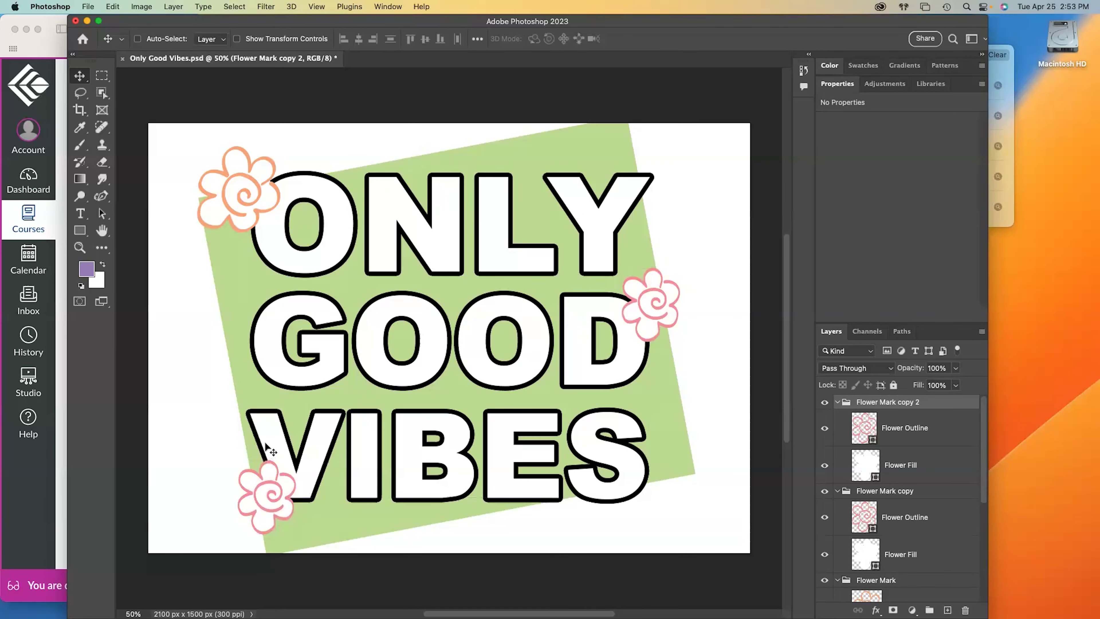
- Enlarge the flower beside VIBES to about 122% and rotate it to about -48.9°
key("super+t")
left_click_drag(237, 460, 206, 457)
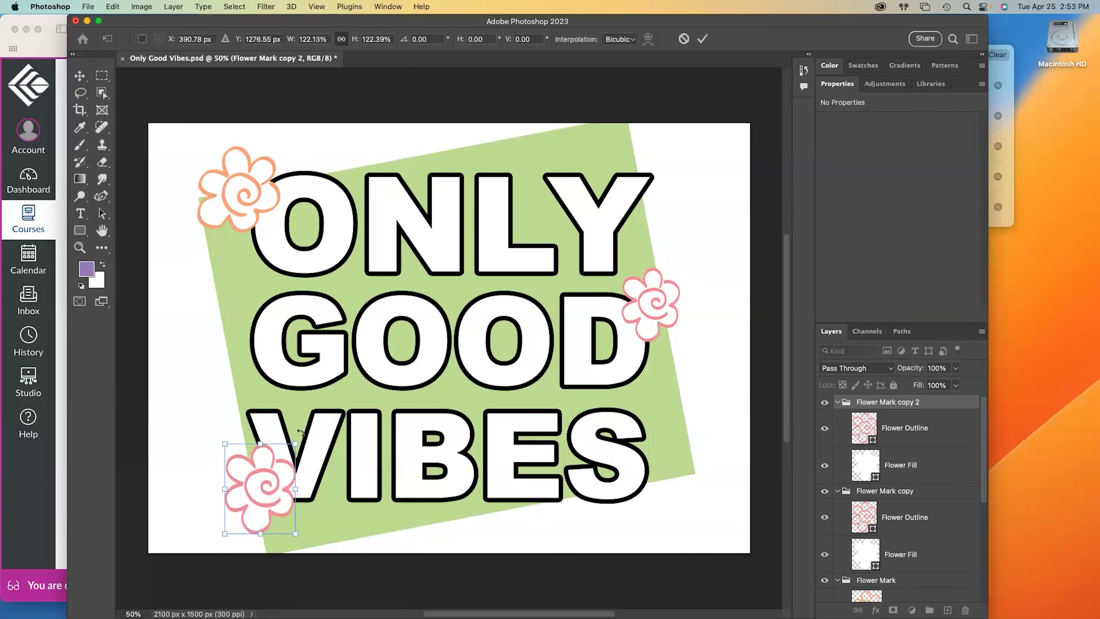
left_click_drag(301, 431, 247, 429)
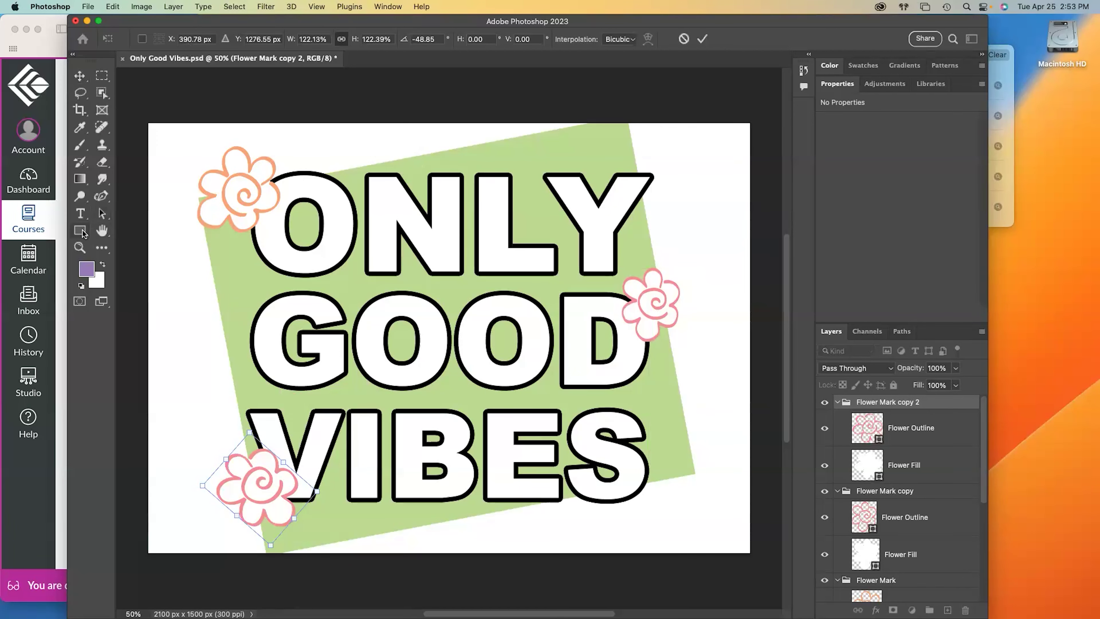
- Fill the Flower Outline shape in the Flower Mark copy 2 group with the blue-violet Pastel swatch and reselect that group
left_click(897, 427)
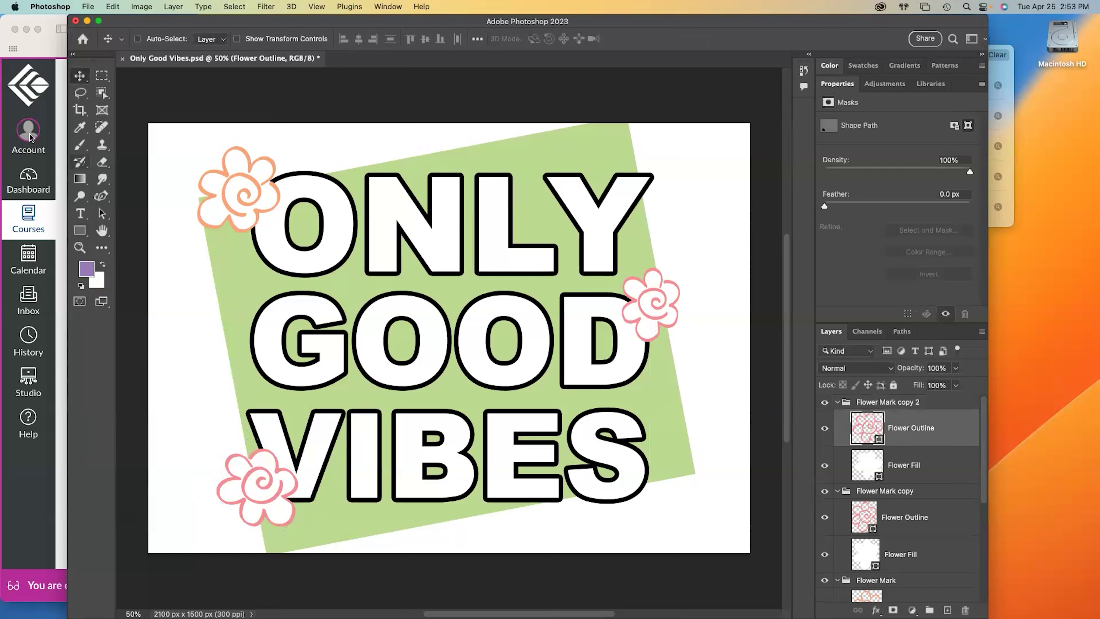
left_click(79, 230)
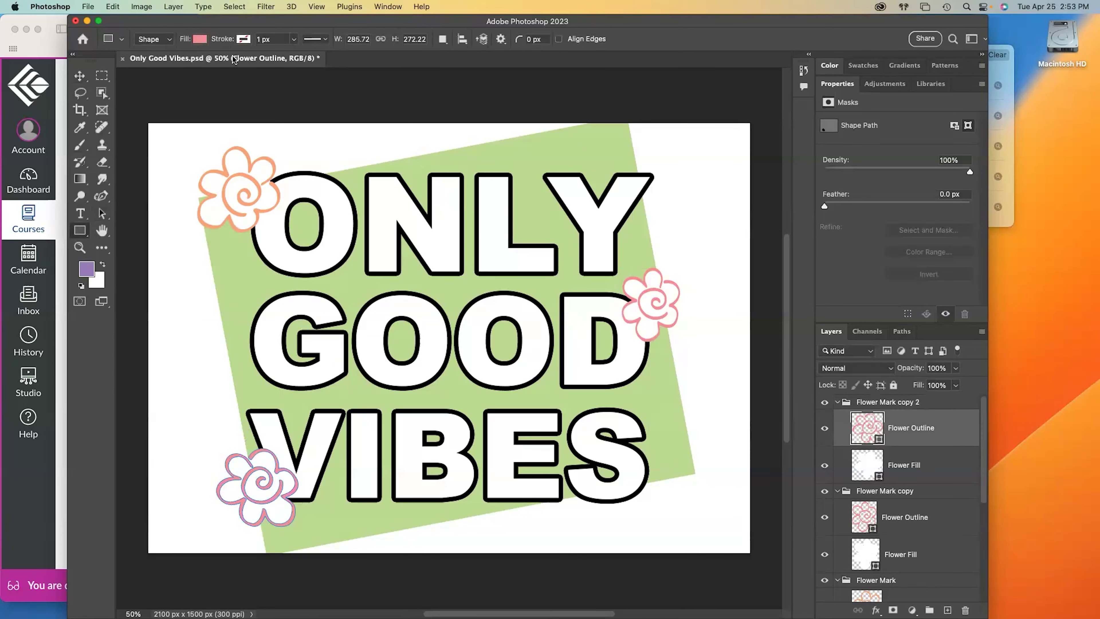
left_click(200, 38)
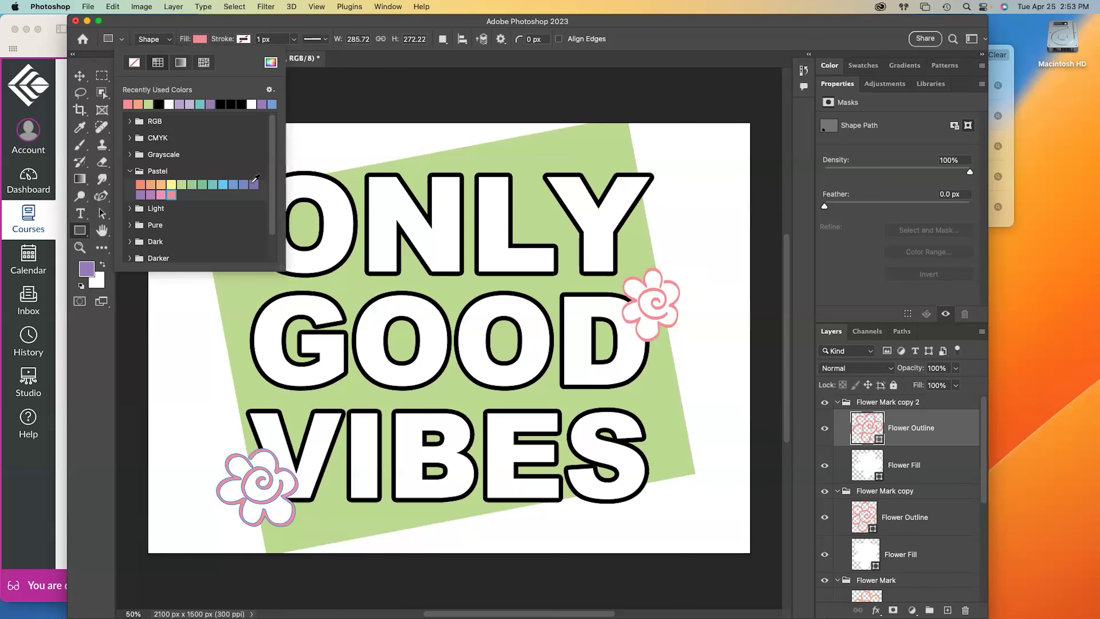
left_click(253, 183)
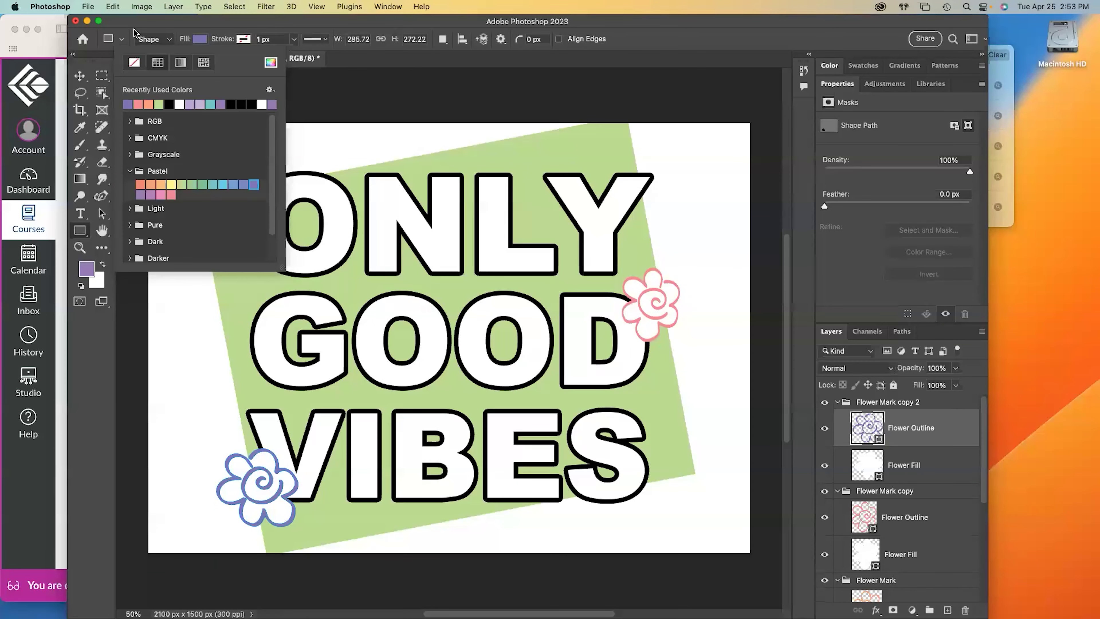
left_click(937, 406)
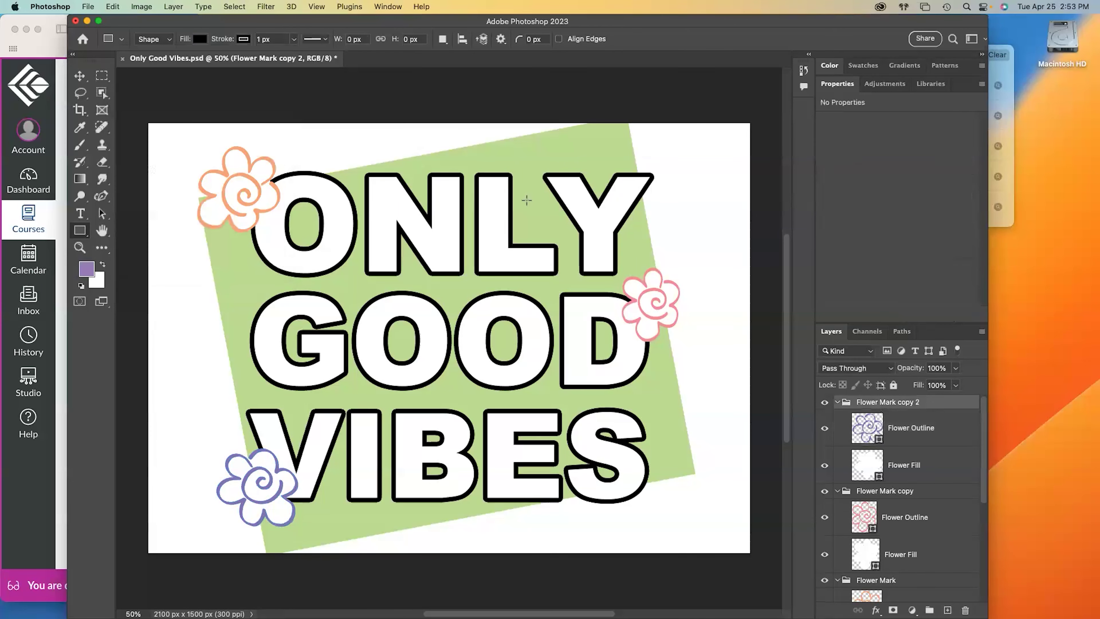